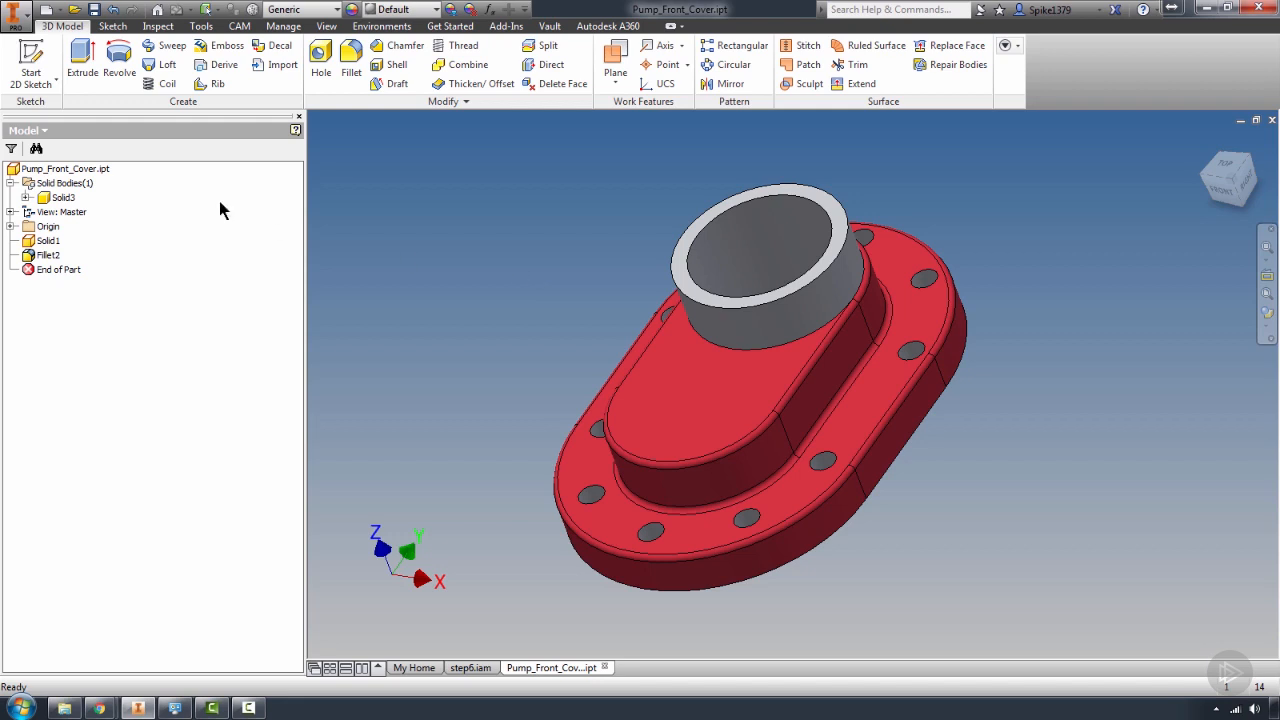
click(58, 198)
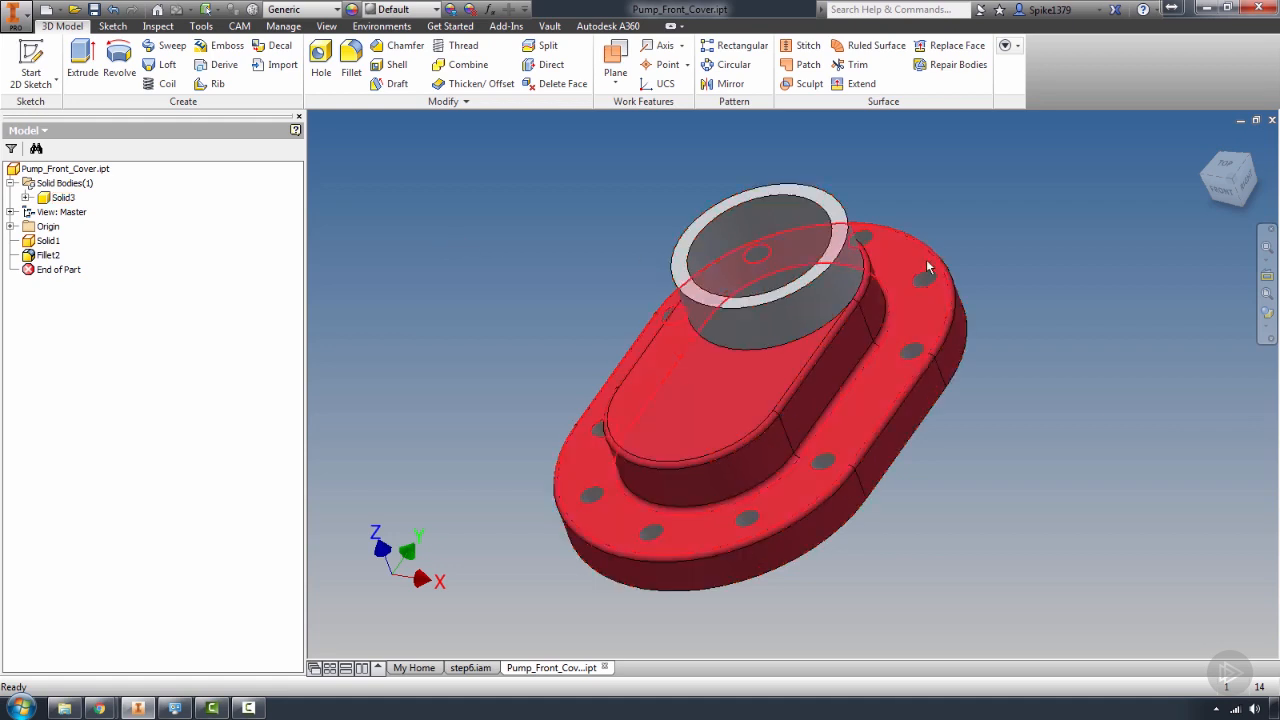
shift+middle_drag(895, 518, 783, 347)
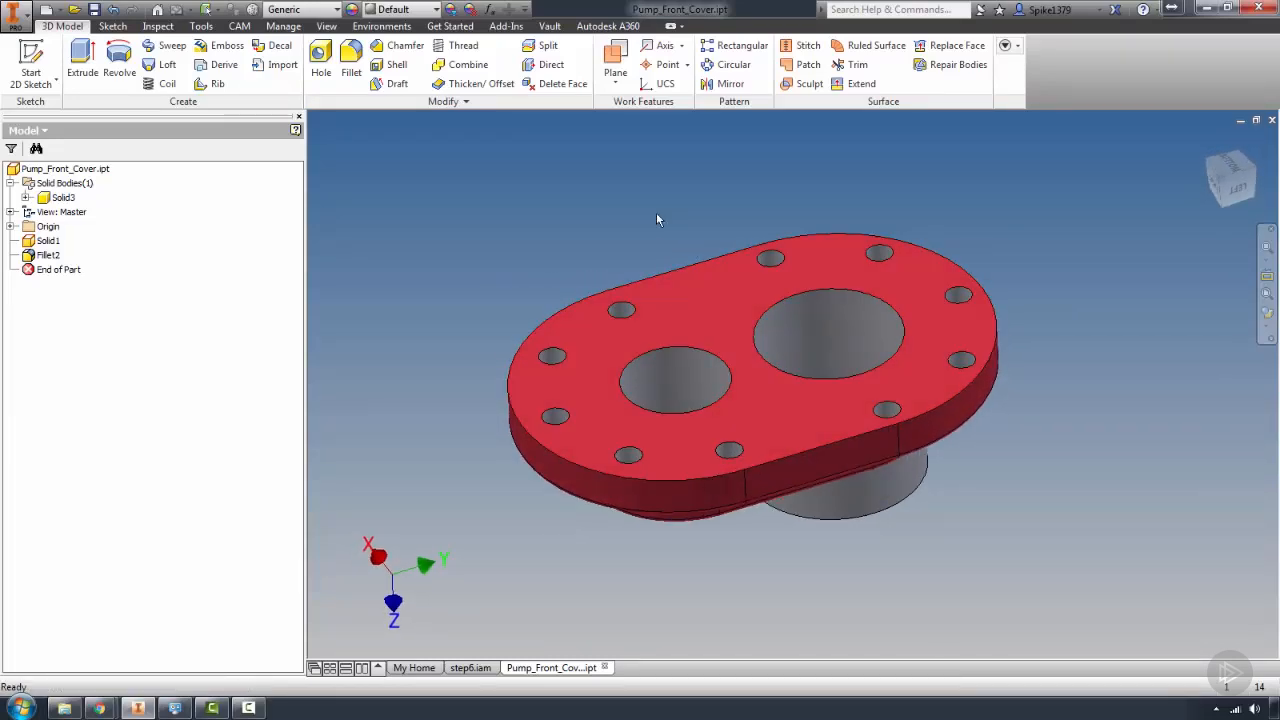
click(615, 60)
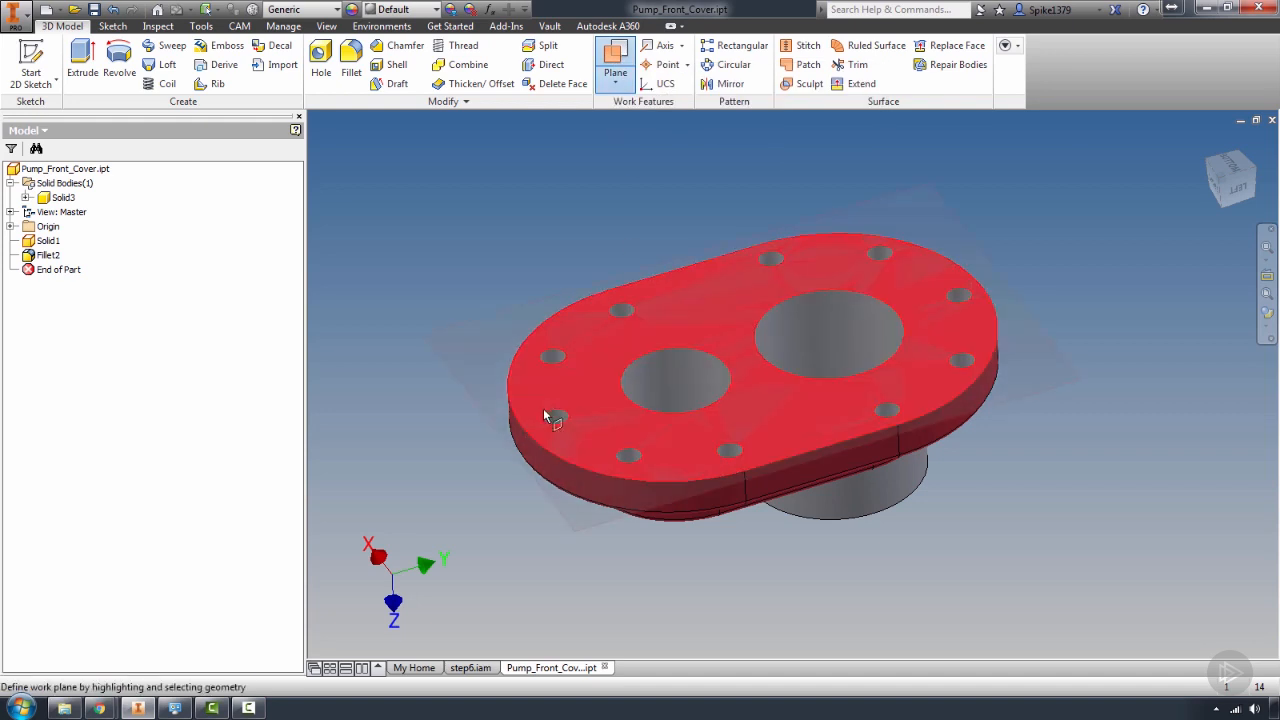
click(669, 379)
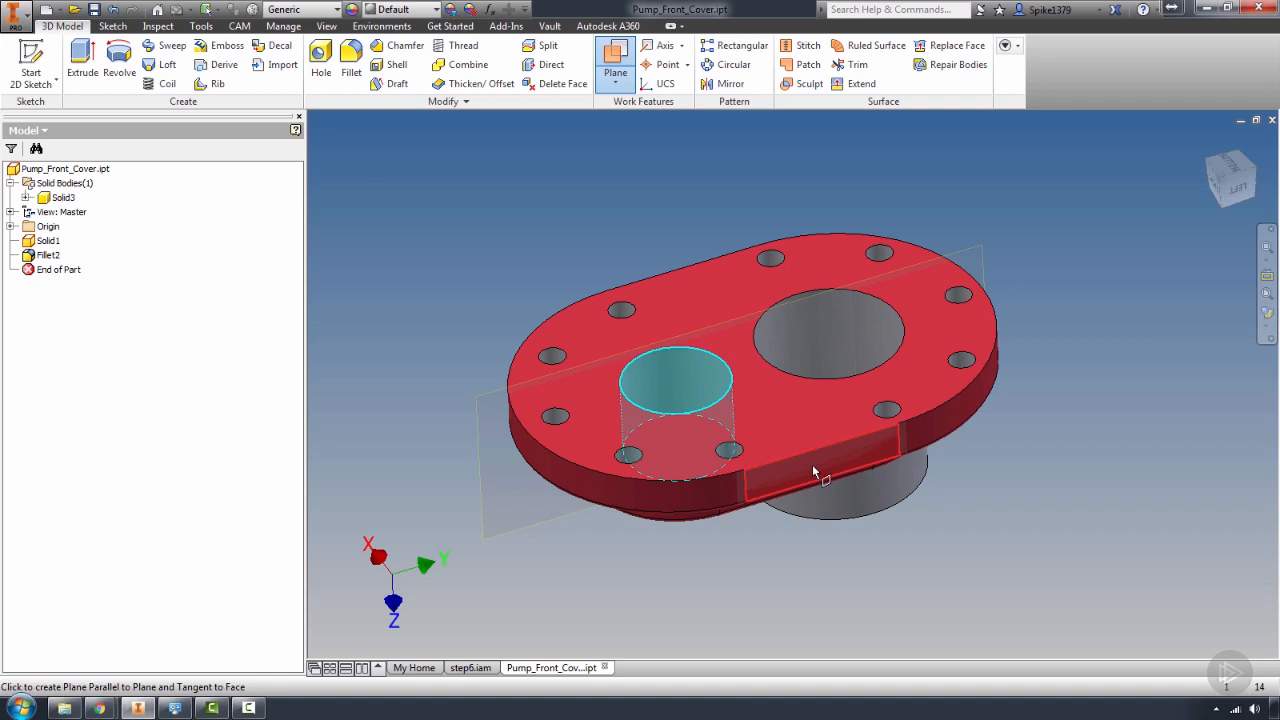
shift+middle_drag(812, 464, 995, 376)
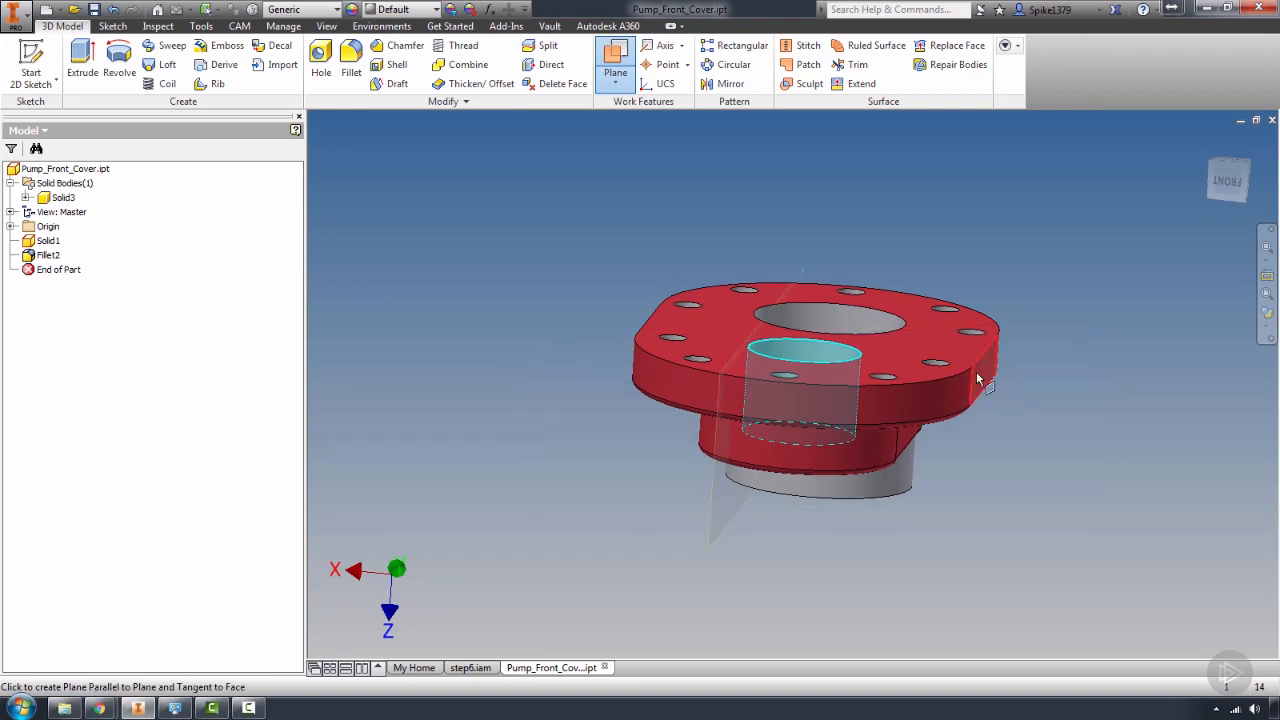
Step: Create a work plane offset 1.5 mm outward from the cover's flat mating face
click(623, 90)
shift+middle_drag(706, 226, 655, 275)
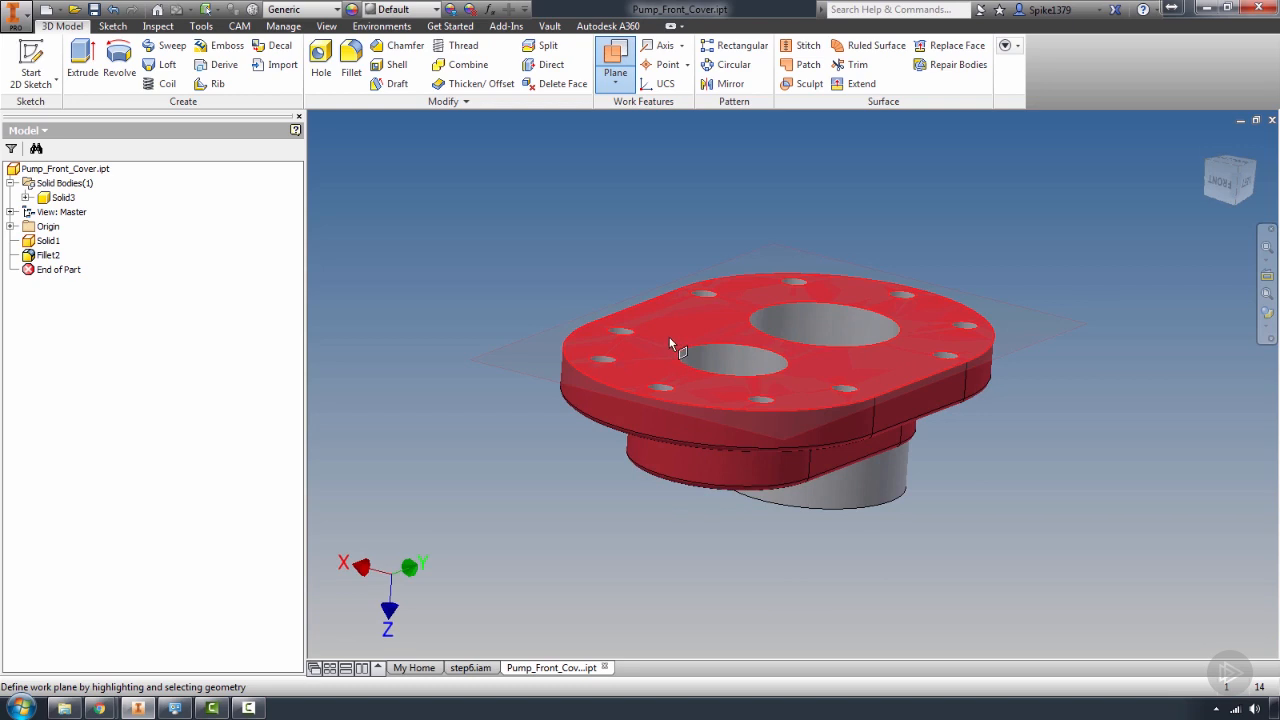
click(670, 340)
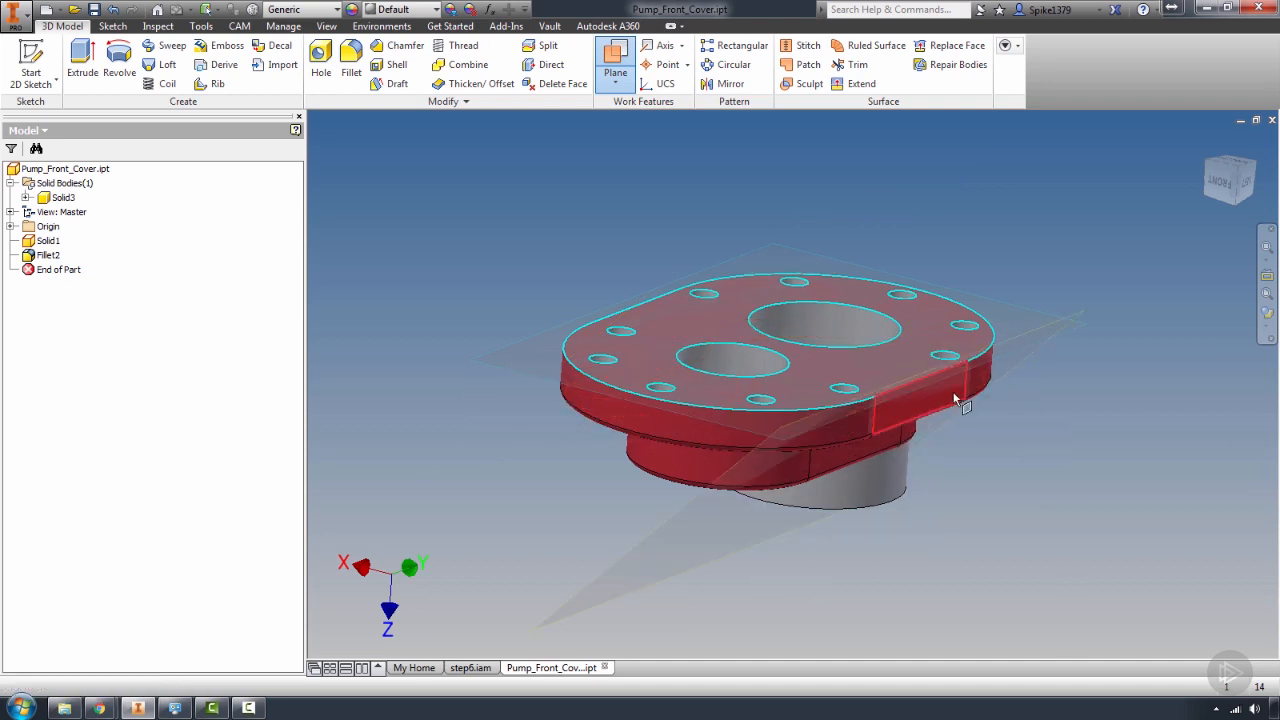
click(618, 84)
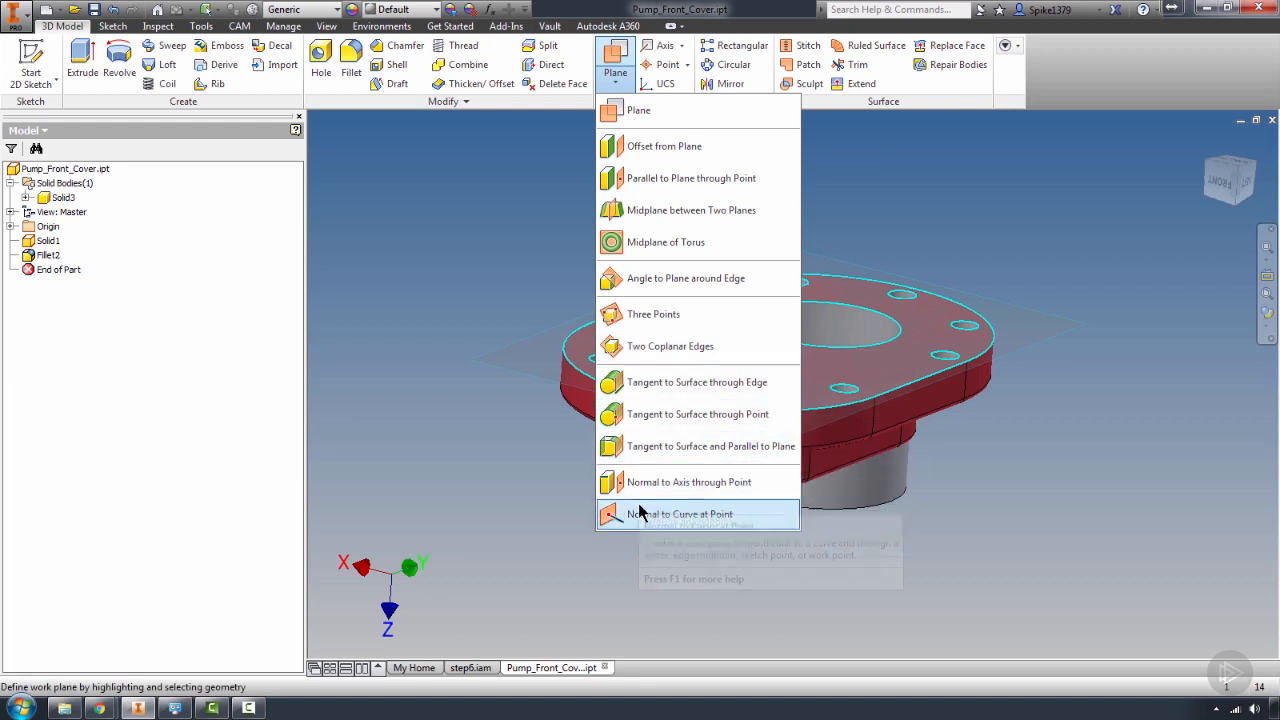
click(1014, 328)
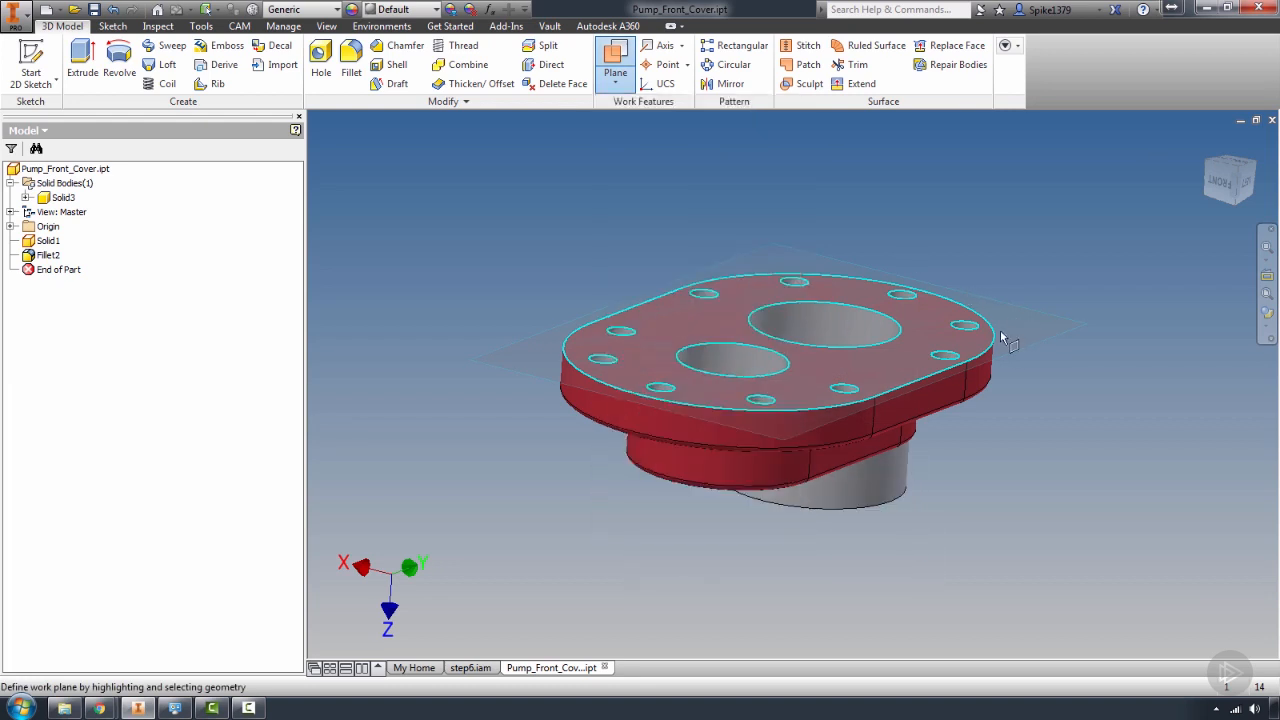
click(1024, 341)
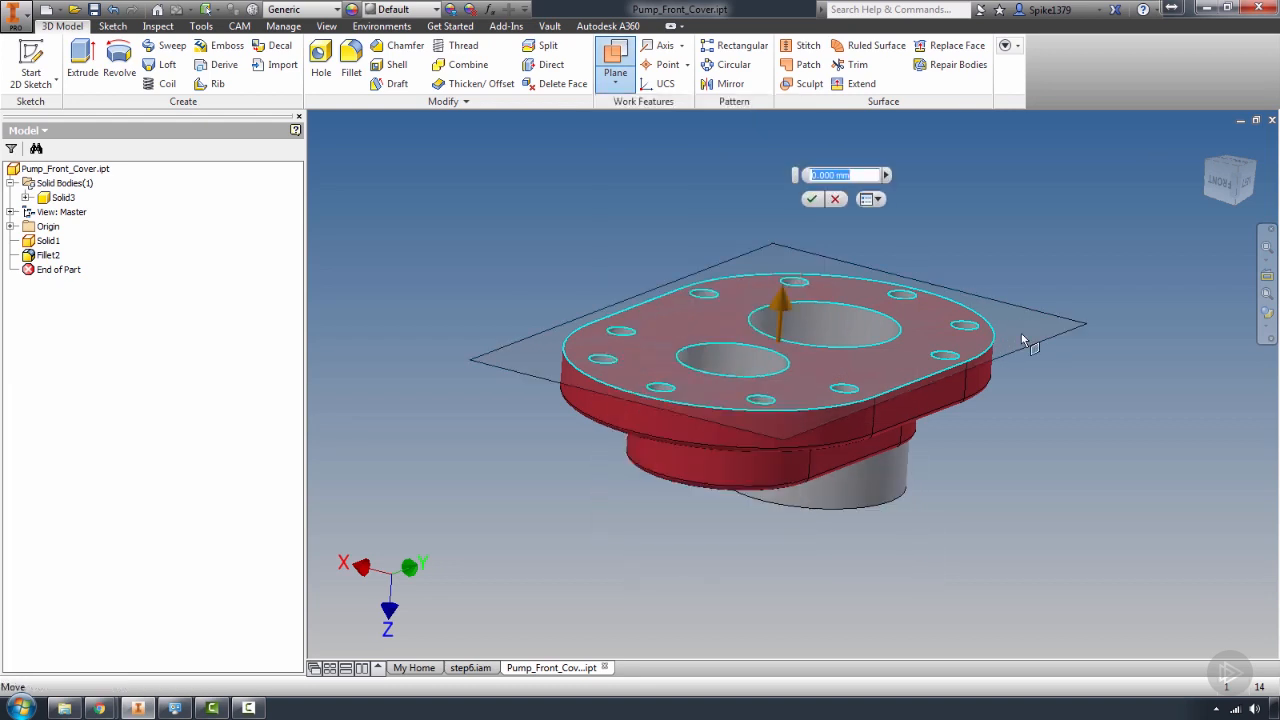
drag(1024, 341, 1029, 297)
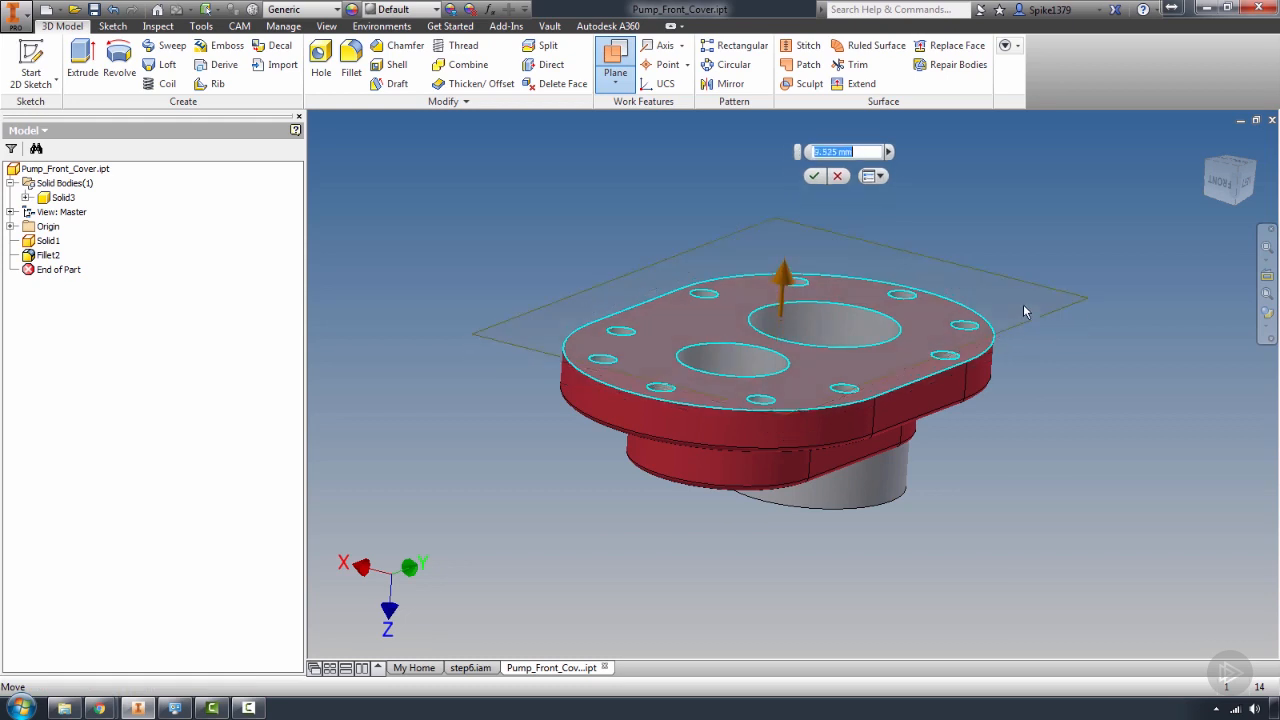
shift+middle_drag(862, 269, 790, 253)
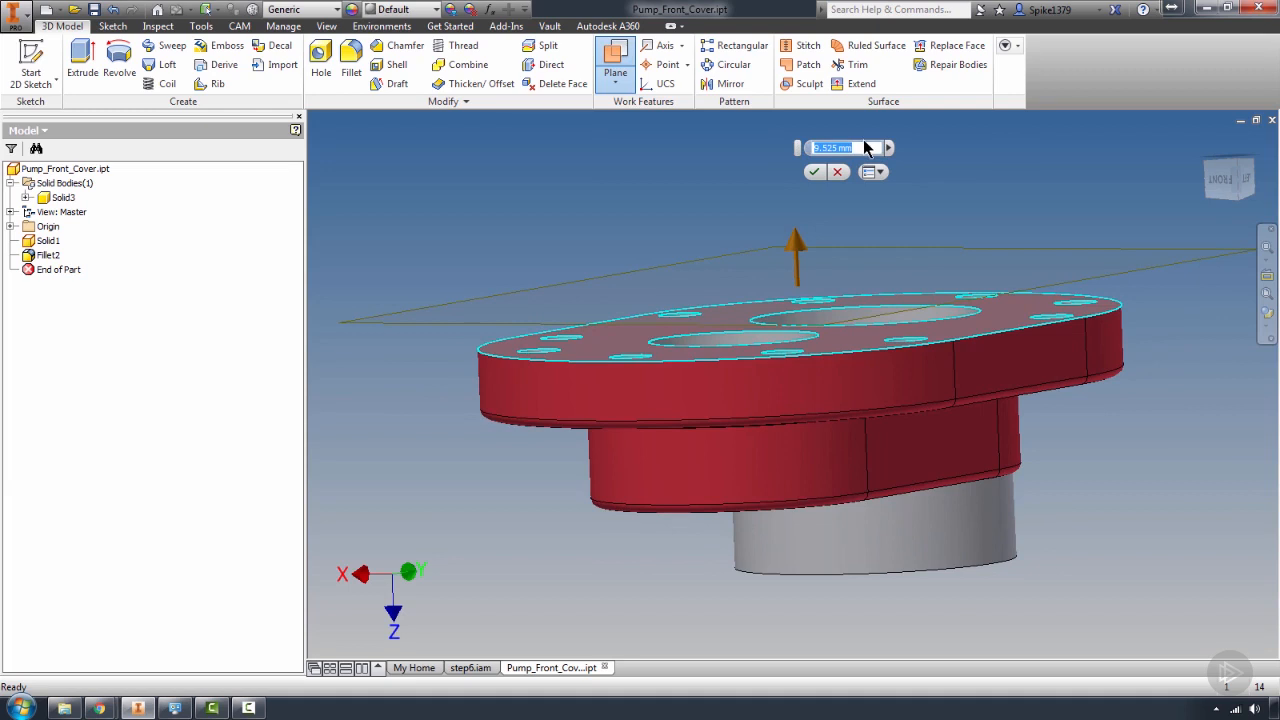
shift+middle_drag(795, 153, 709, 420)
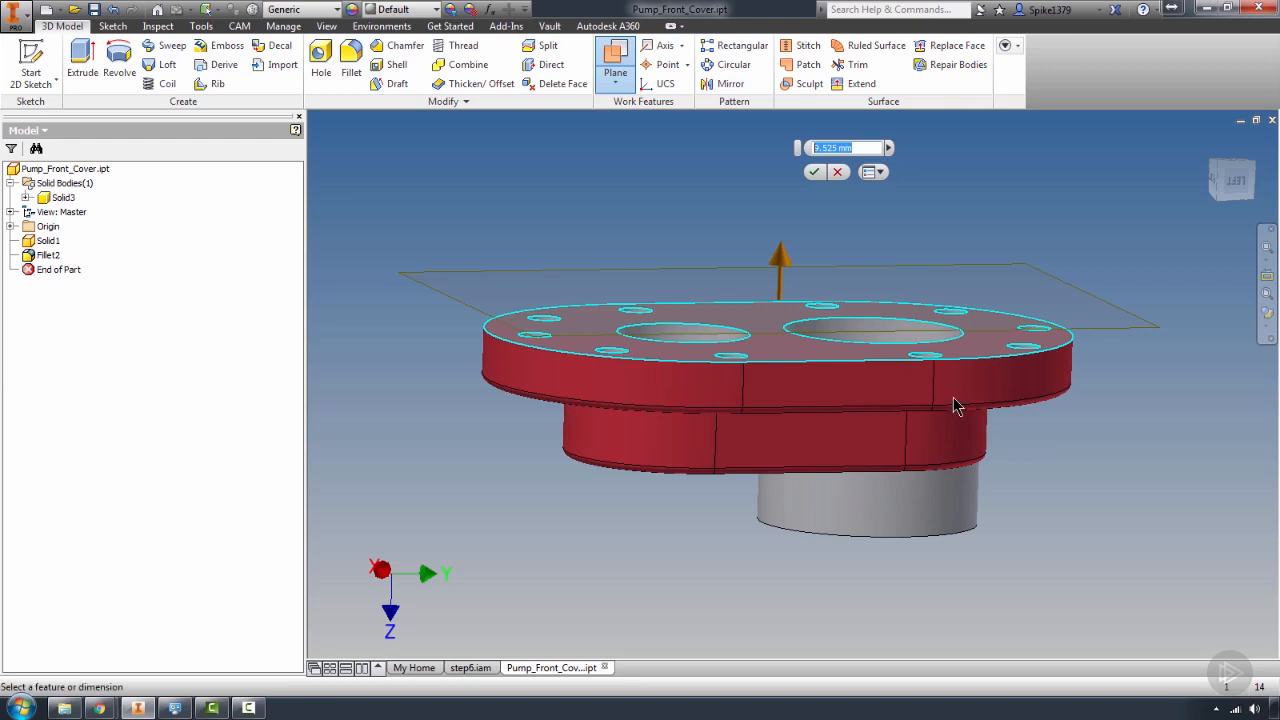
shift+middle_drag(953, 397, 775, 340)
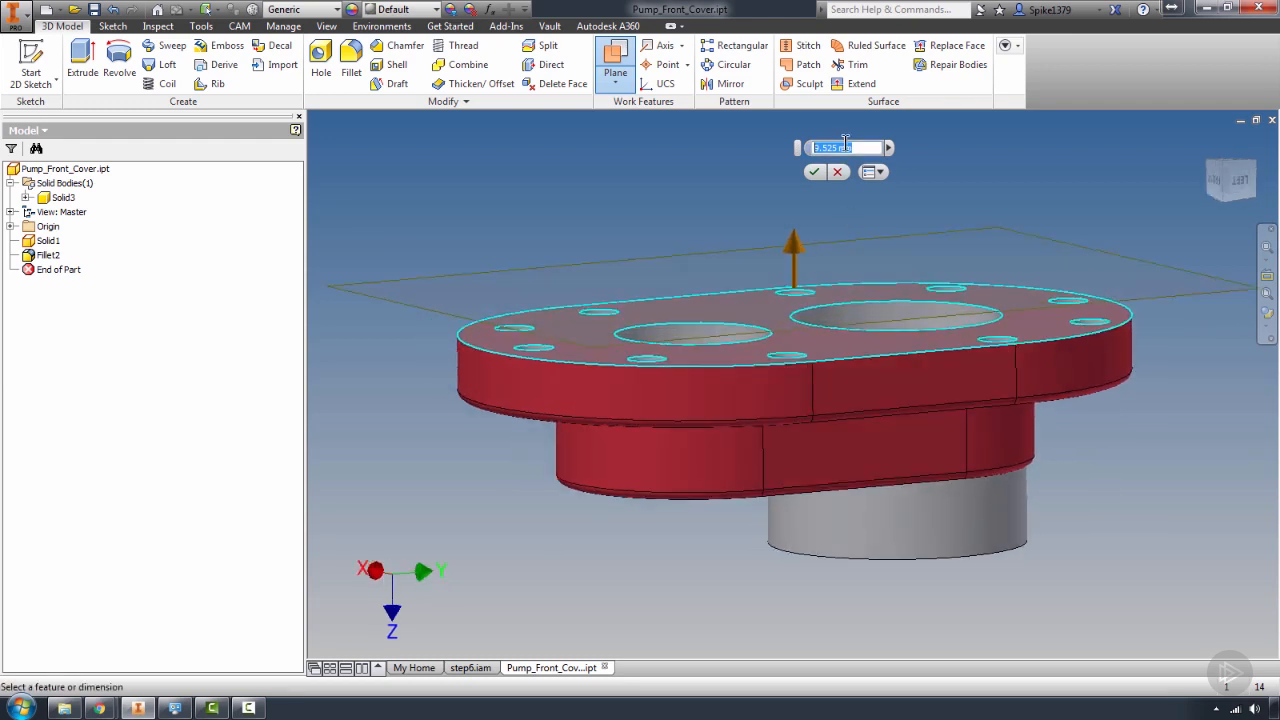
text(1.5)
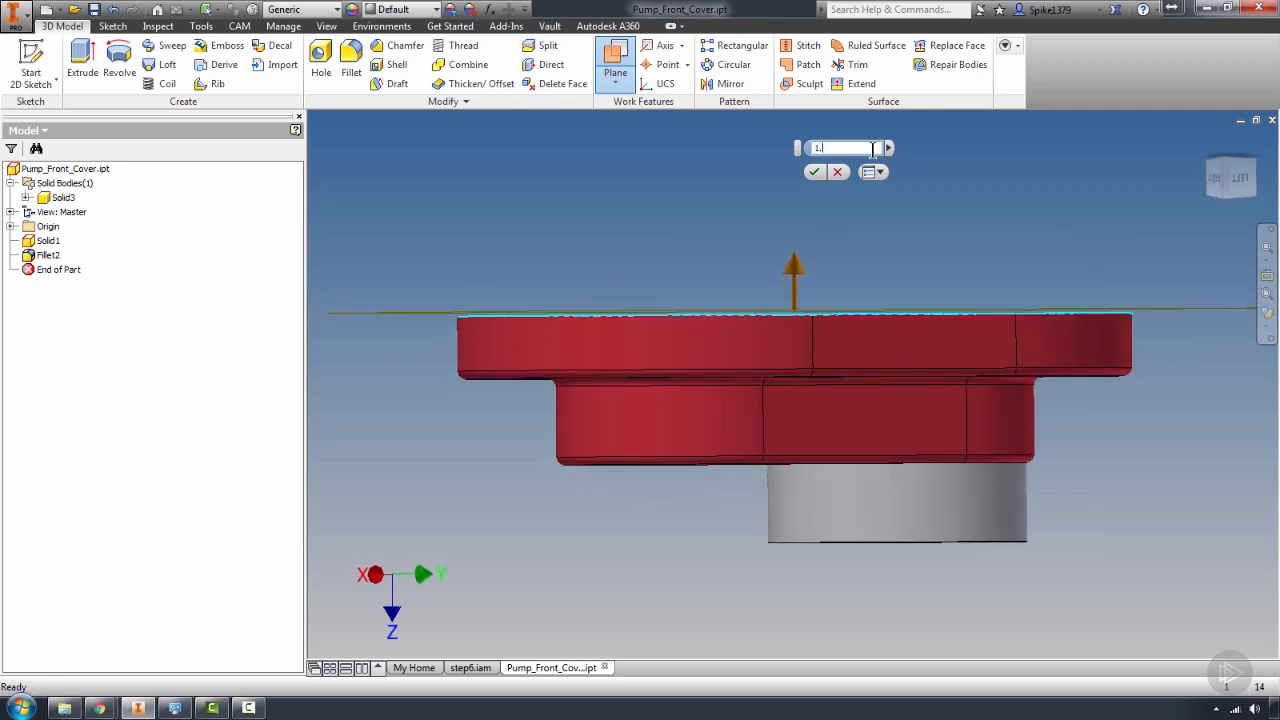
key(Return)
Step: Hide the new offset work plane from the graphics view
shift+middle_drag(873, 150, 560, 234)
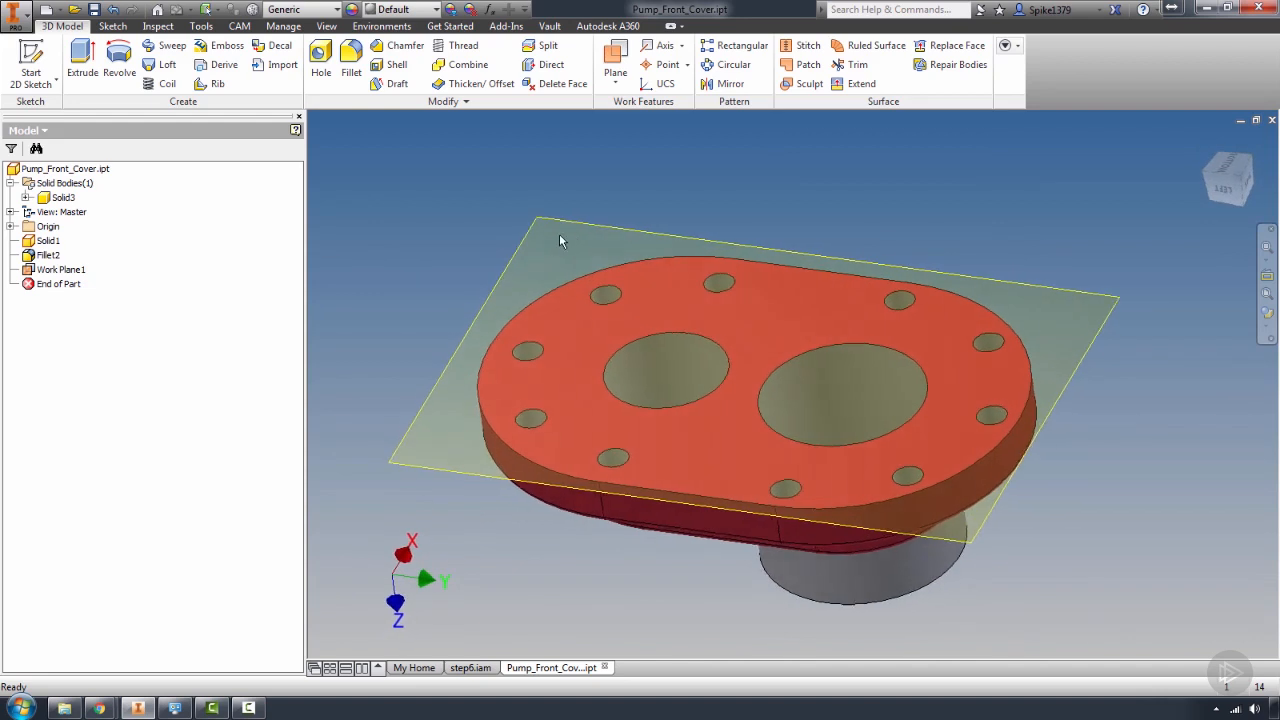
click(668, 241)
shift+middle_drag(668, 241, 1071, 255)
click(761, 190)
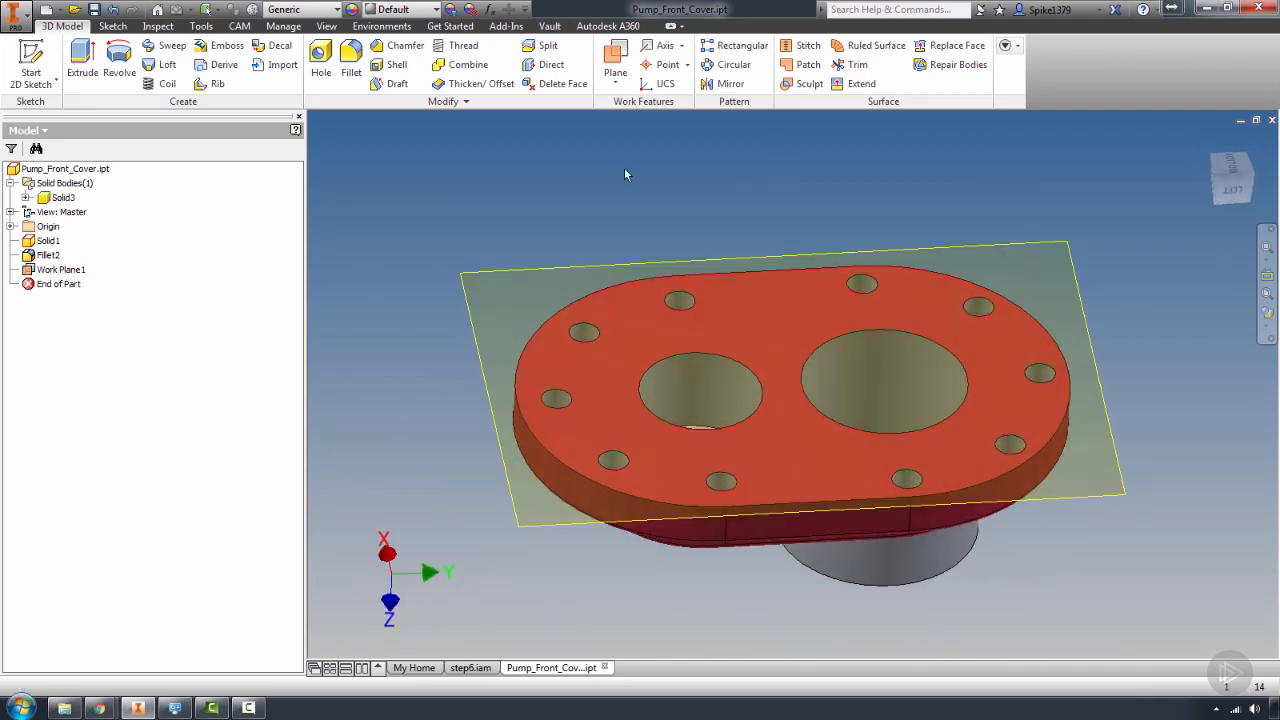
click(35, 280)
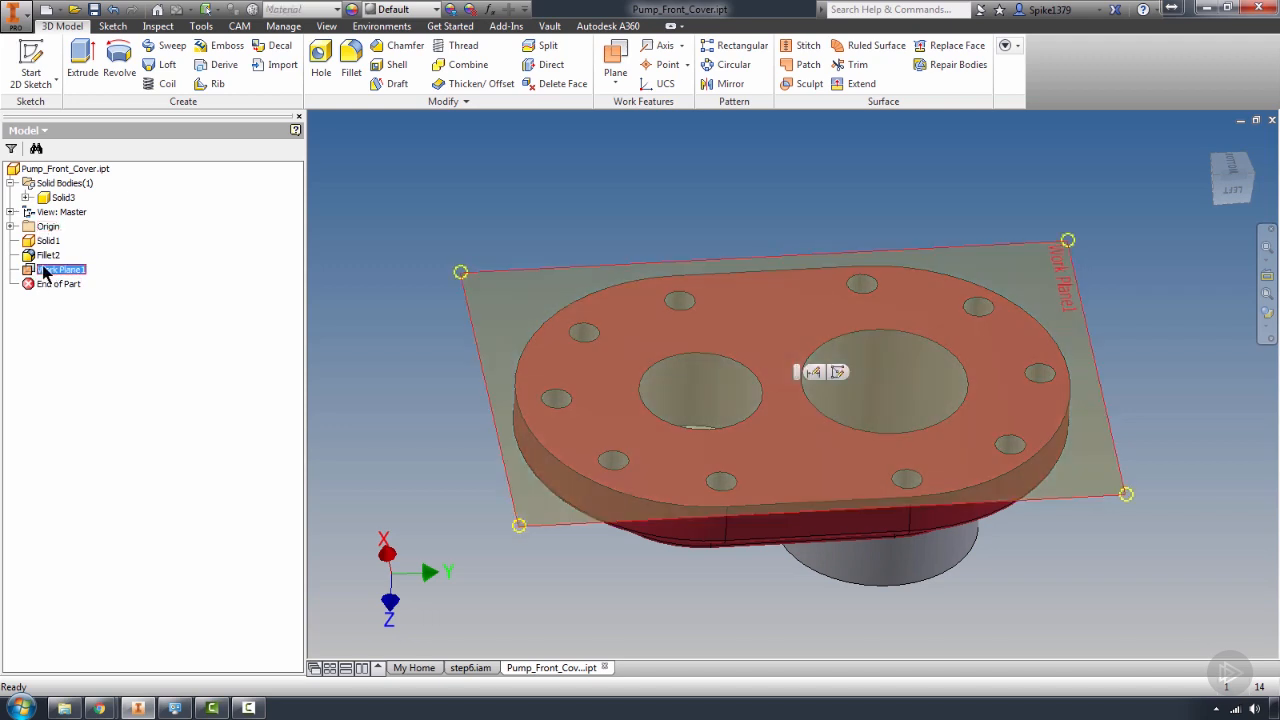
right_click(45, 273)
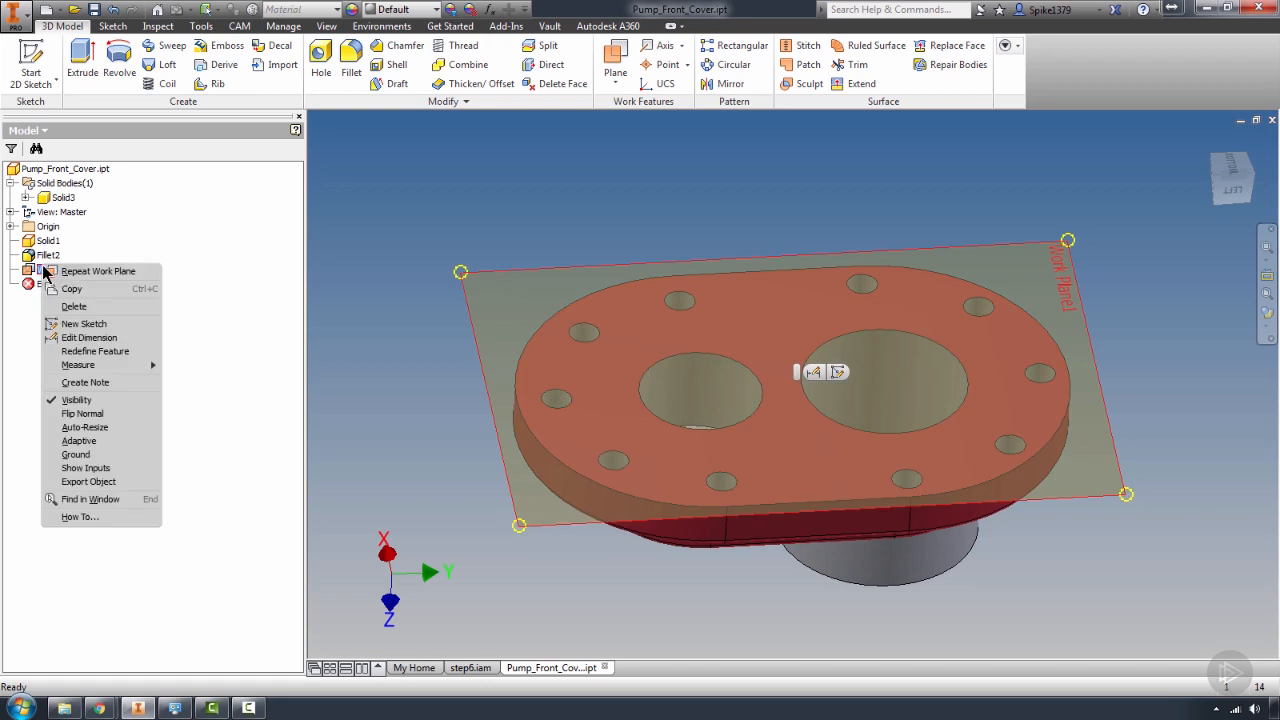
click(60, 399)
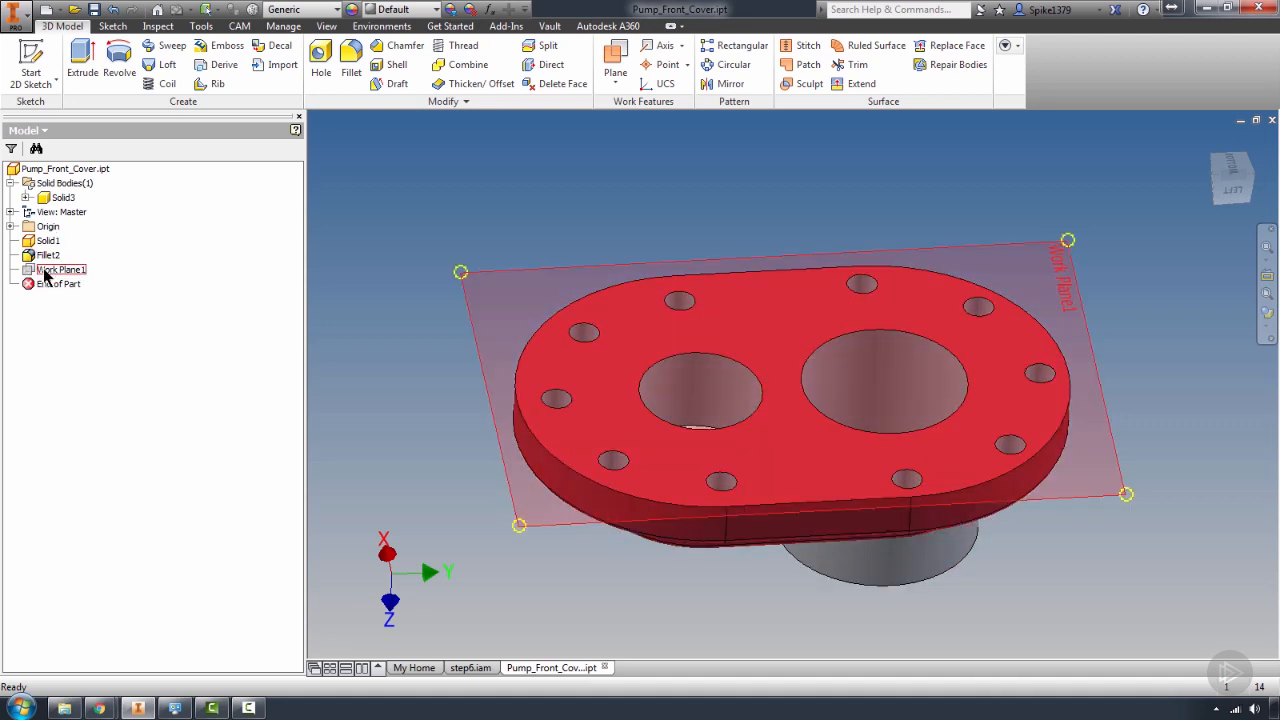
Step: Start a 2D sketch on the hidden offset work plane
click(44, 62)
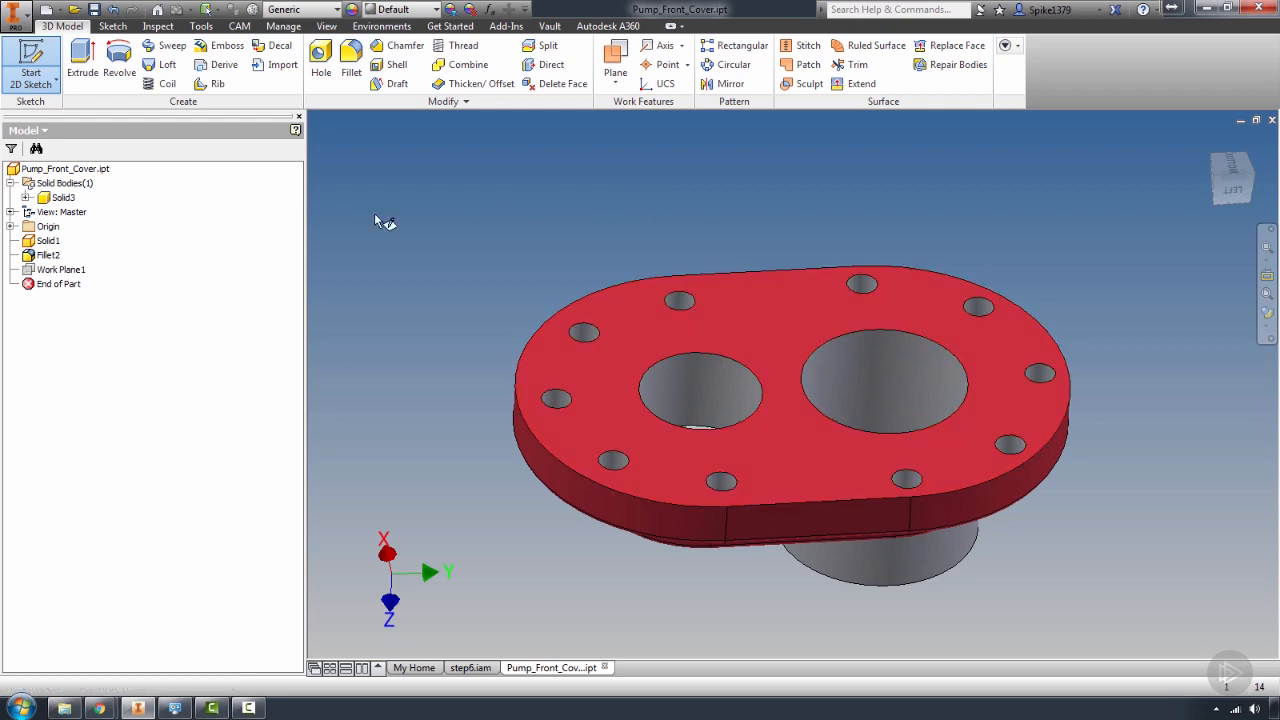
click(62, 270)
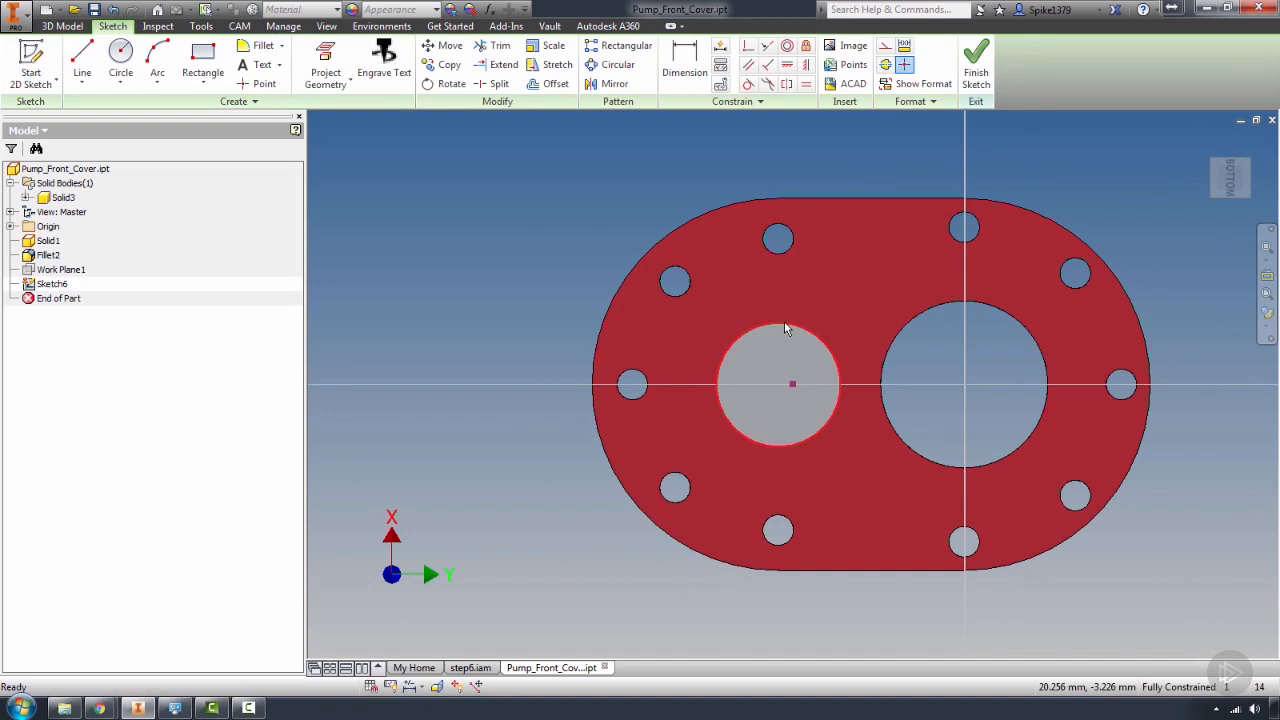
click(50, 284)
click(50, 285)
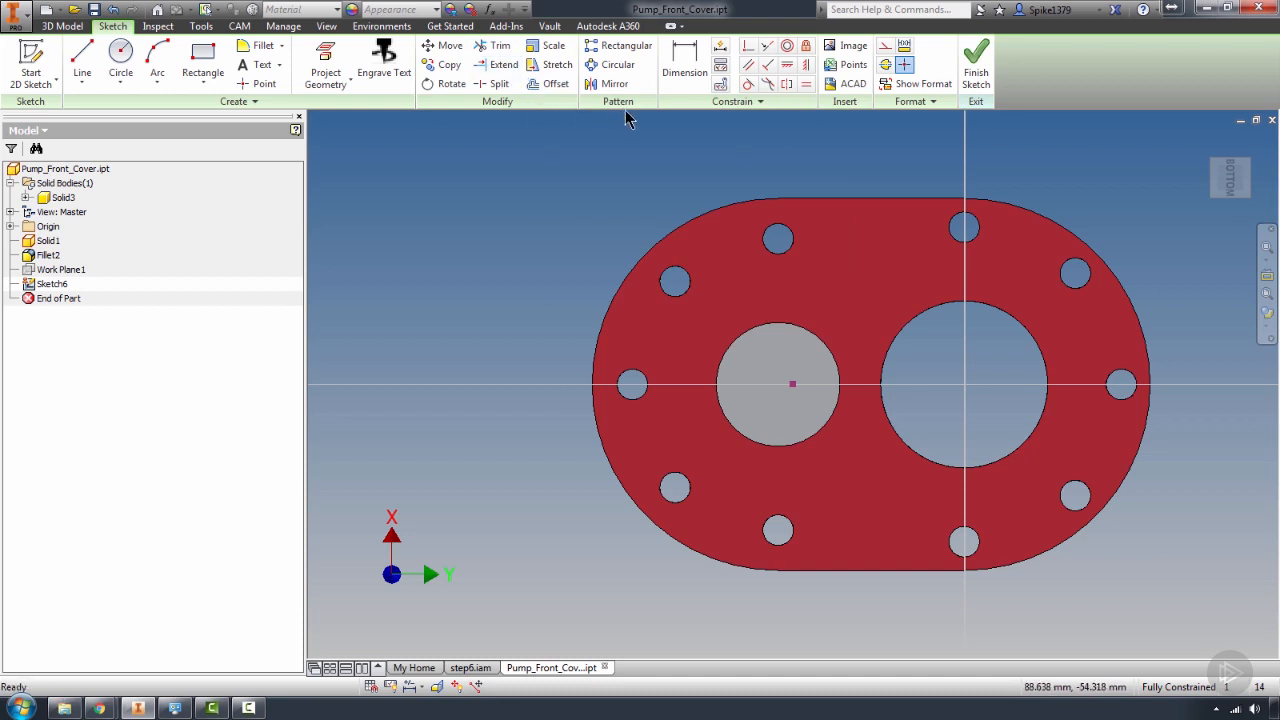
Step: Draw a two-point center rectangle about 210 by 126 mm around the cover outline, centred between the two bores, and nudge it toward the larger bore
click(202, 86)
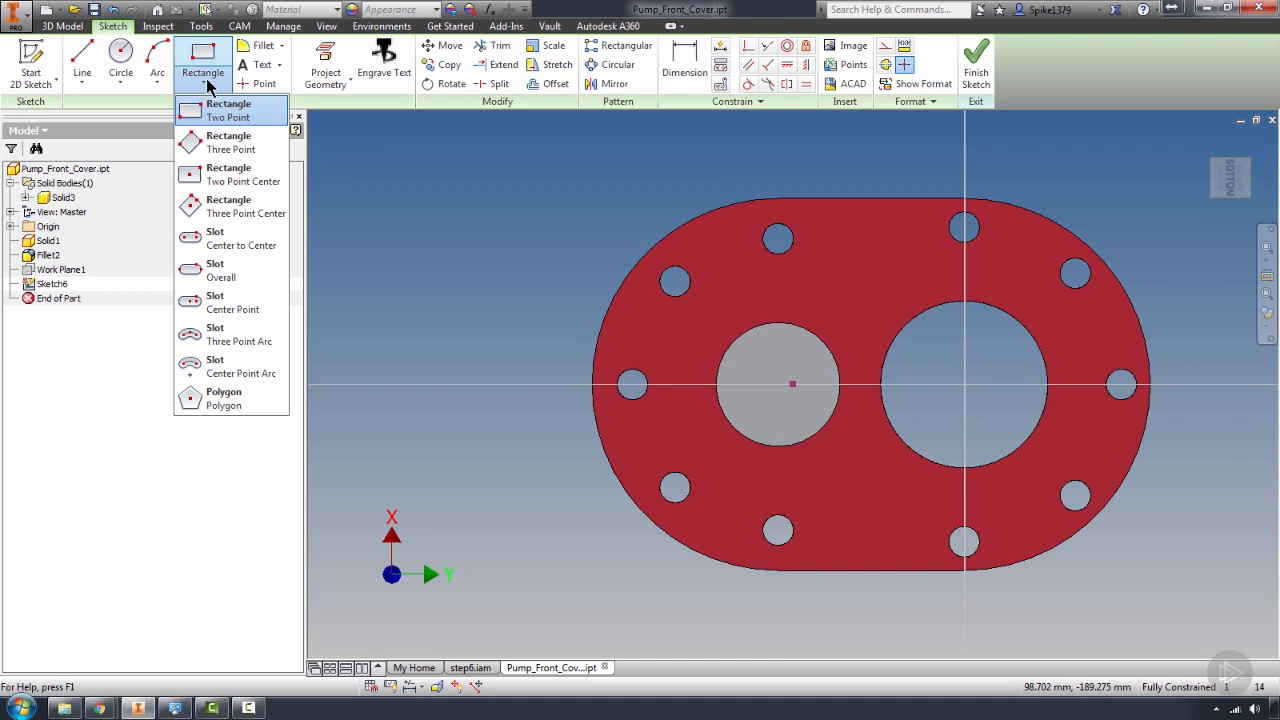
click(218, 188)
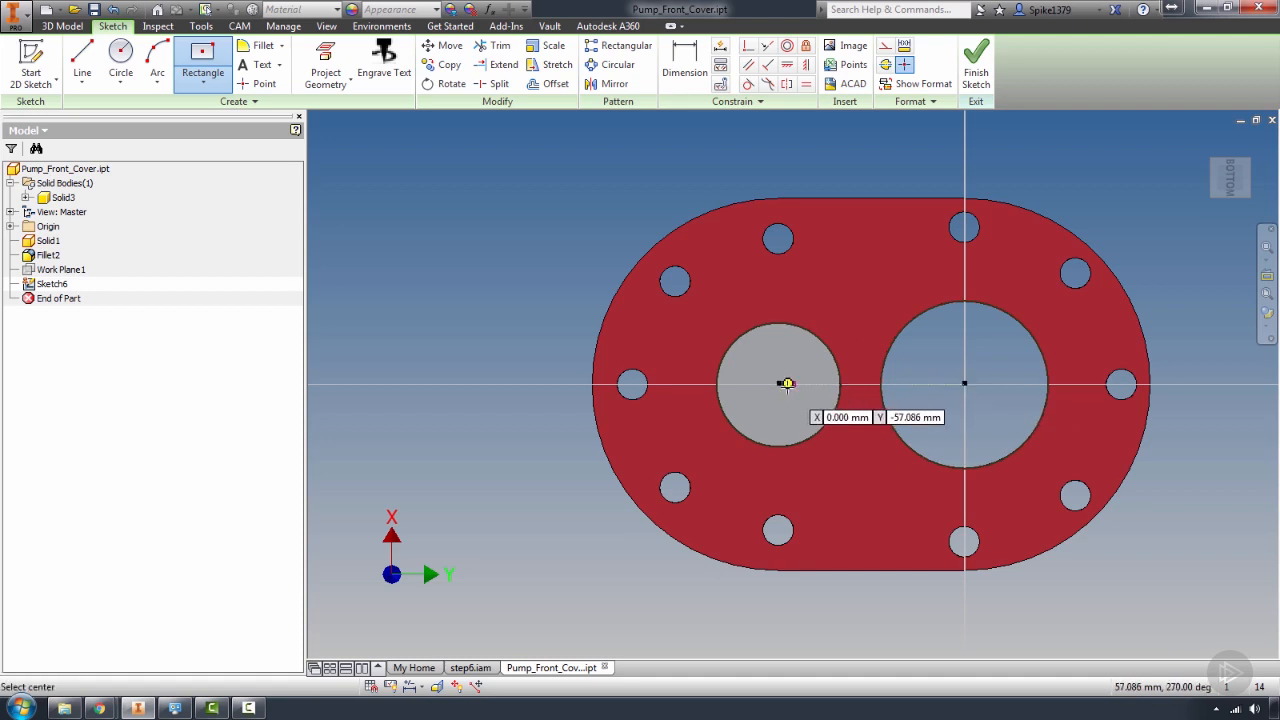
click(856, 383)
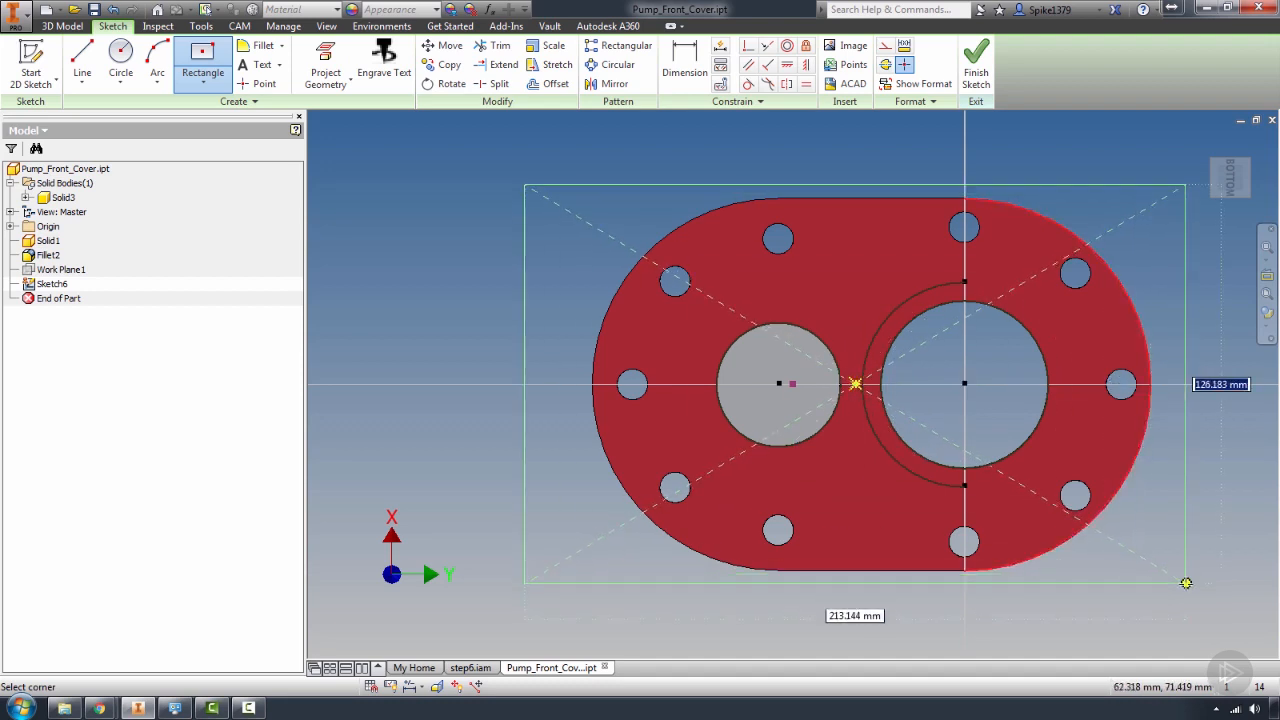
click(1180, 584)
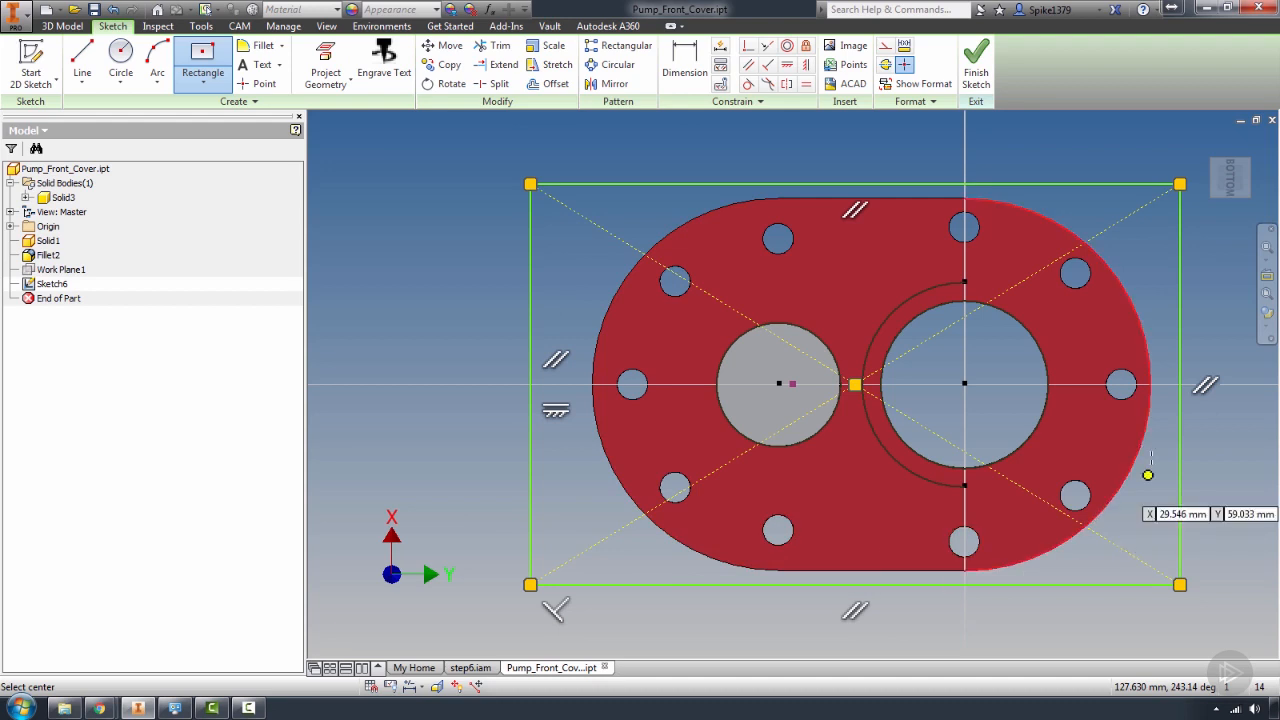
scroll(1160, 392, down, 3)
scroll(1160, 393, up, 3)
scroll(1162, 393, down, 2)
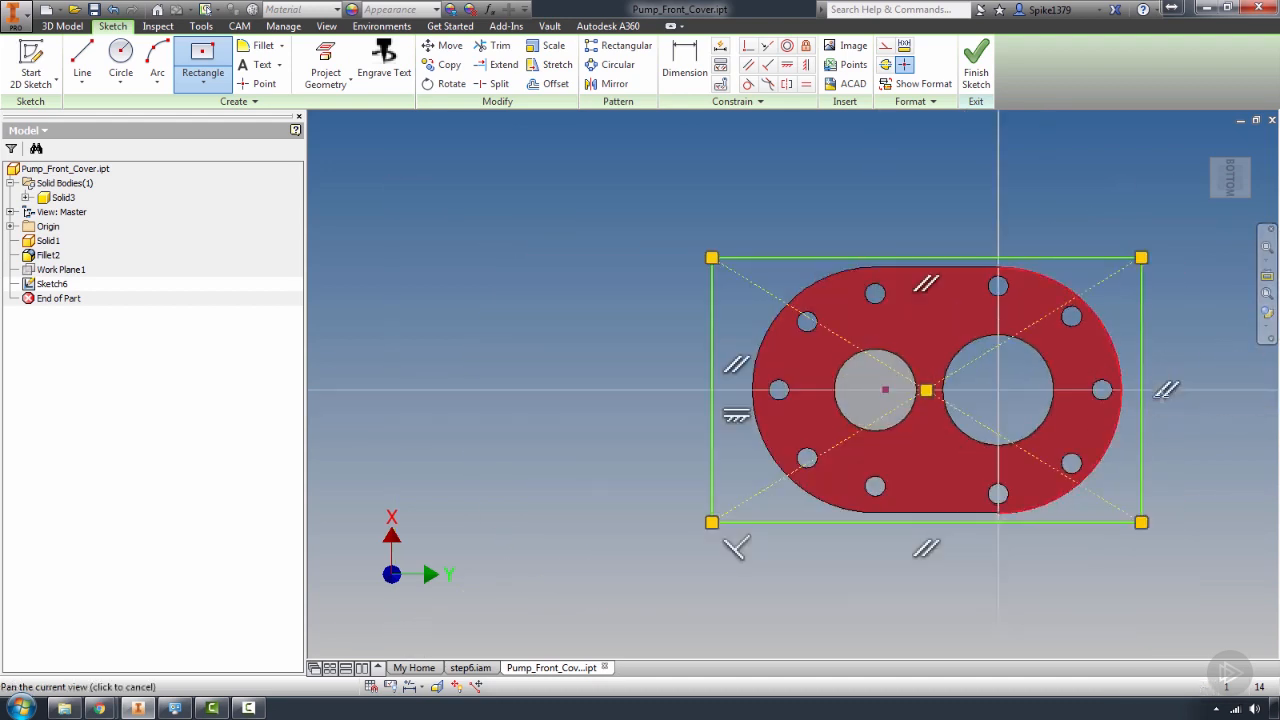
middle_drag(1162, 393, 1049, 366)
scroll(1049, 366, up, 3)
scroll(966, 363, down, 3)
scroll(955, 410, up, 1)
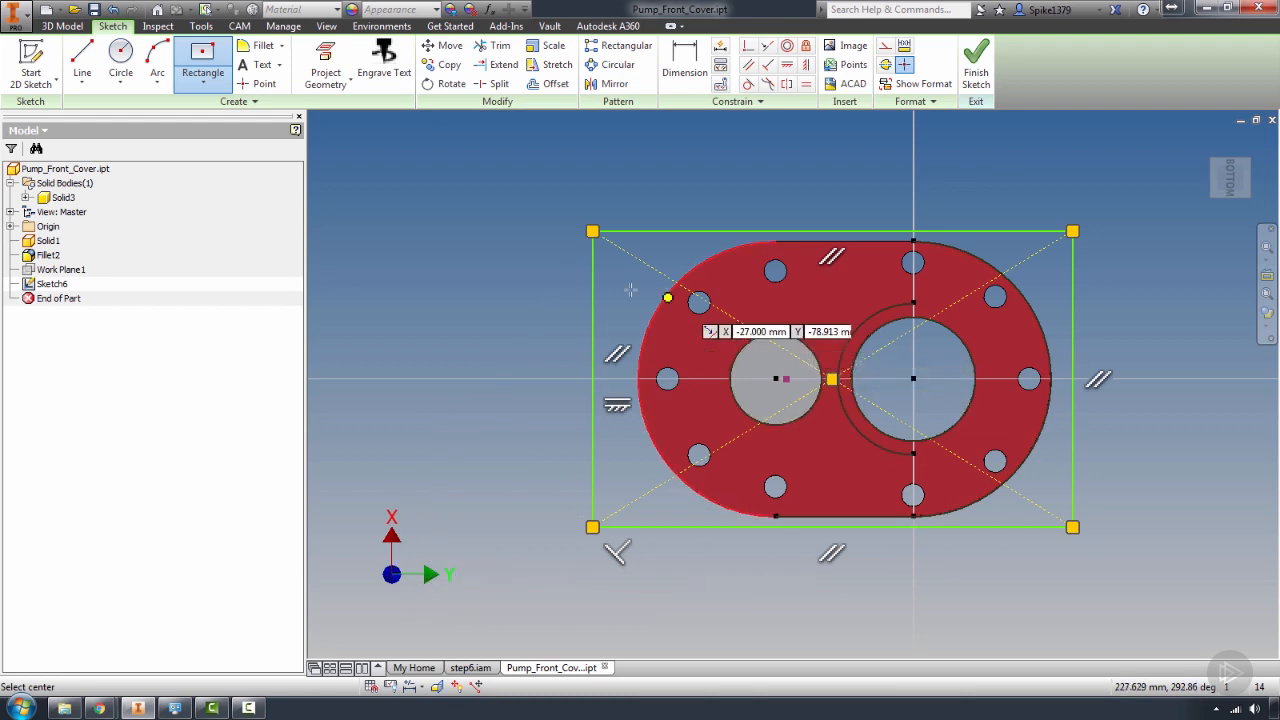
click(562, 278)
key(Escape)
mouse_move(832, 379)
mouse_down()
mouse_move(867, 390)
mouse_move(873, 338)
mouse_move(729, 336)
mouse_move(697, 386)
mouse_move(797, 403)
mouse_move(877, 374)
mouse_move(837, 379)
mouse_up()
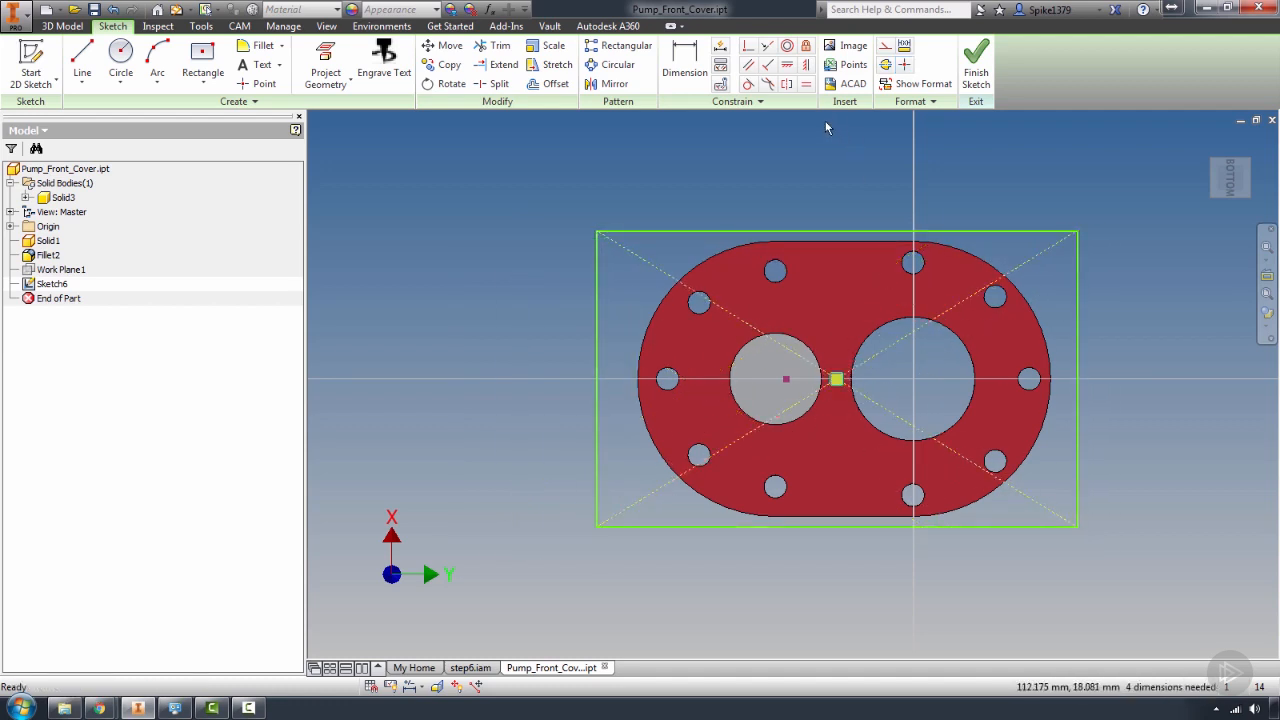
Step: Try a horizontal constraint between the rectangle's center point and the projected origin point, and undo it
click(787, 69)
click(838, 383)
click(787, 379)
click(787, 380)
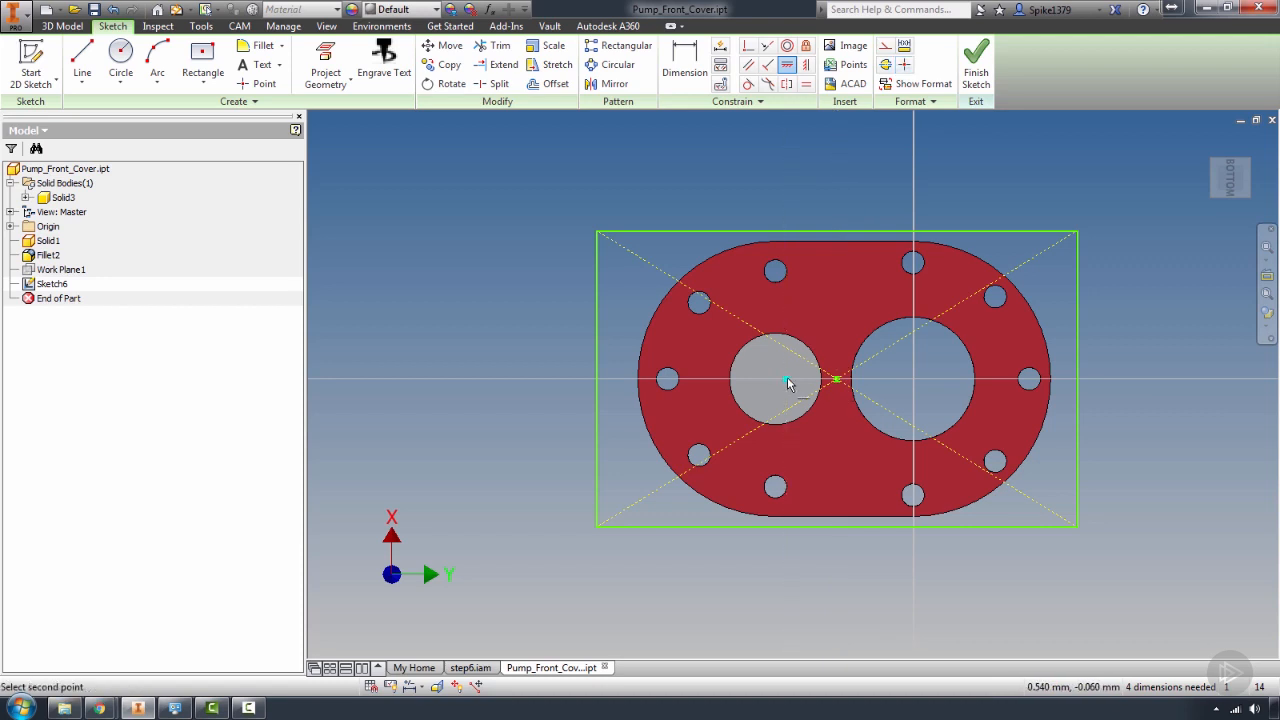
click(840, 382)
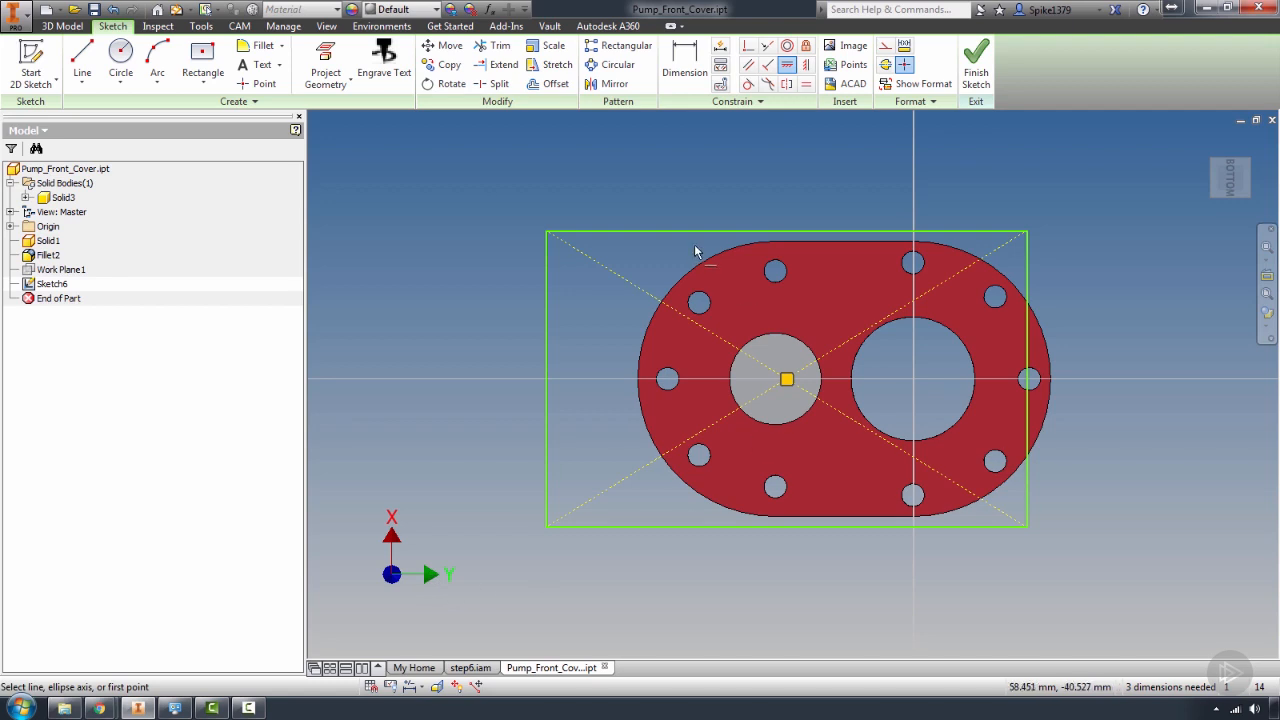
key(ctrl+z)
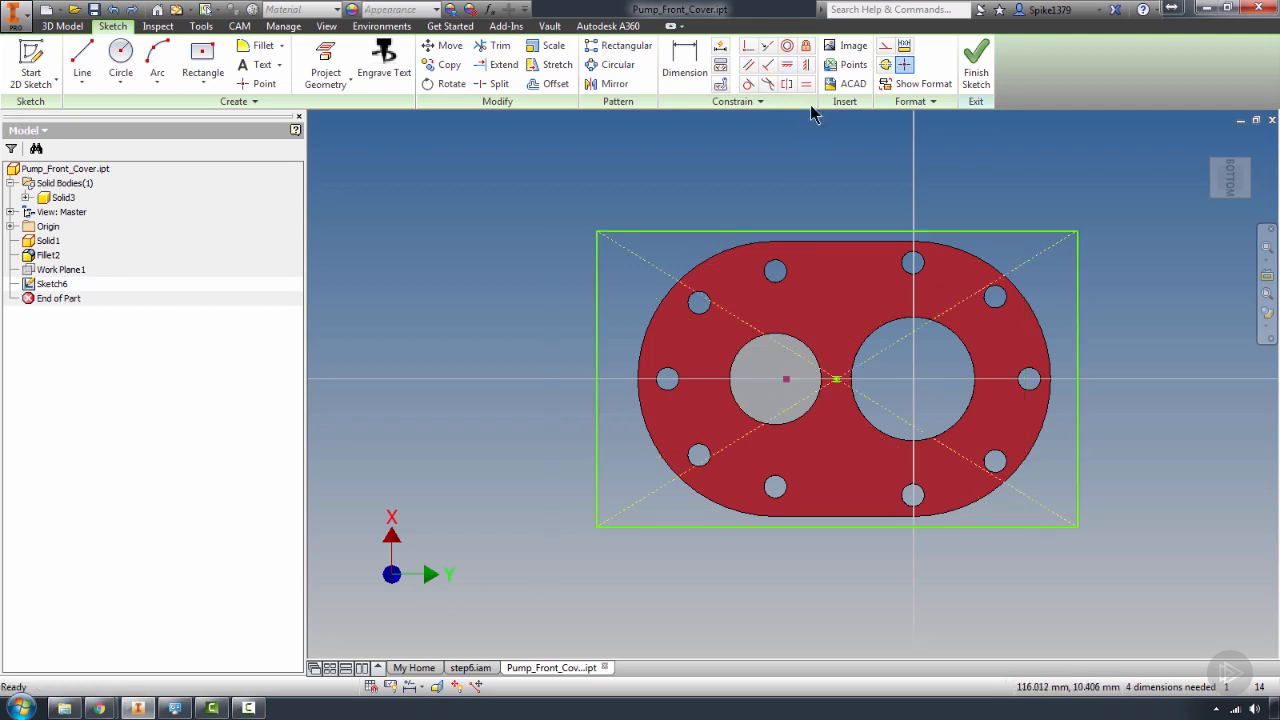
Step: Align the projected origin point and the rectangle's center point with a vertical constraint
click(807, 65)
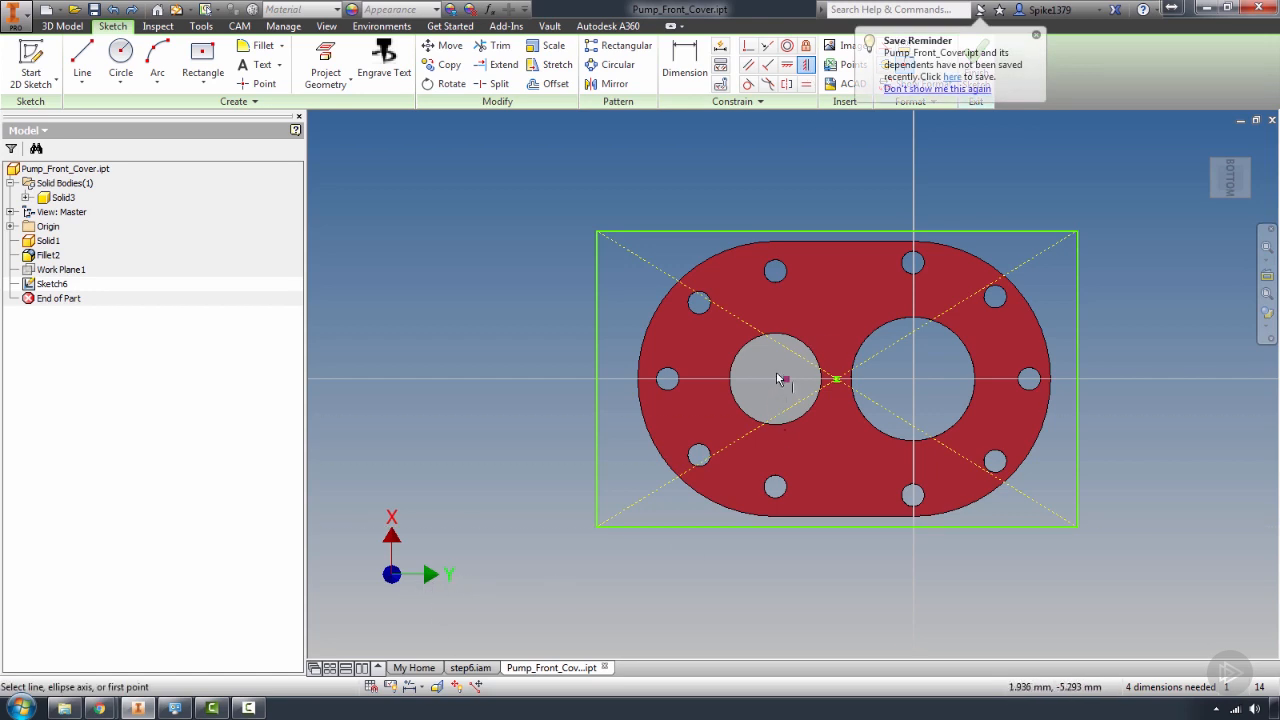
click(786, 380)
click(838, 380)
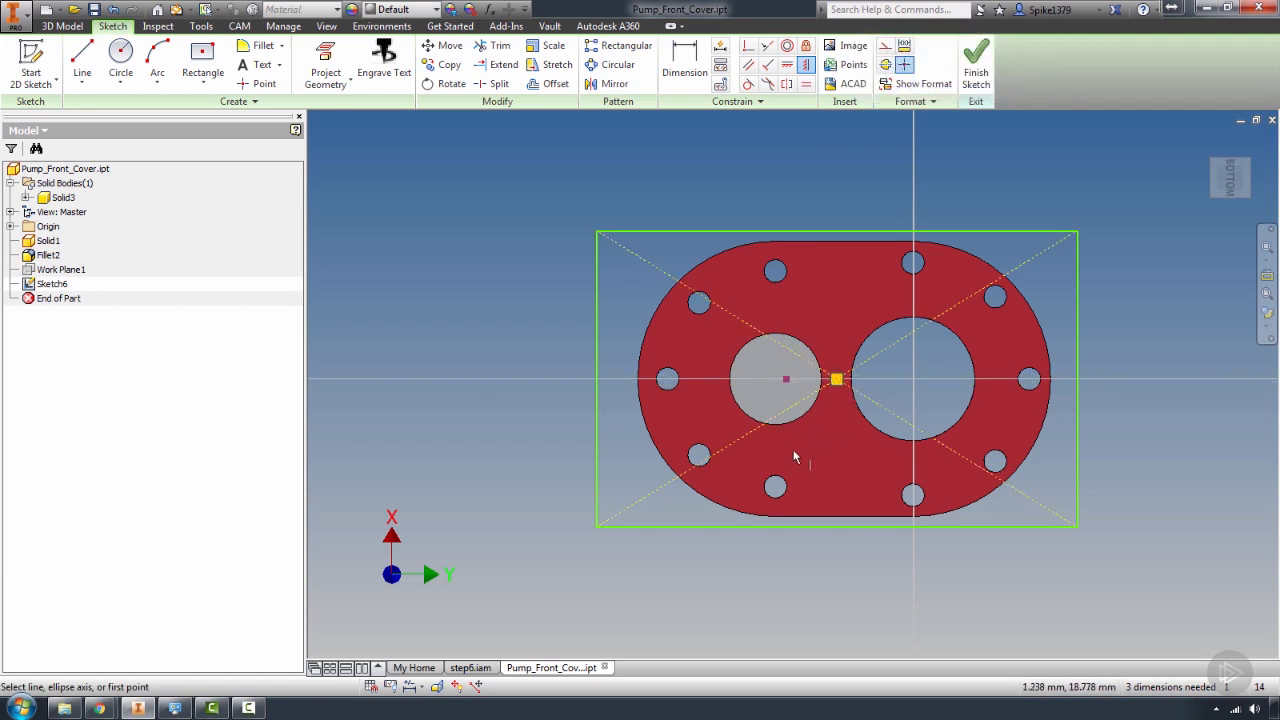
Step: Dimension the distance between the projected origin point and the rectangle's center point to 21 mm
mouse_move(838, 379)
mouse_down()
mouse_move(871, 377)
mouse_move(757, 422)
mouse_move(665, 405)
mouse_move(682, 400)
mouse_move(666, 405)
mouse_move(703, 436)
mouse_move(663, 382)
mouse_move(1110, 395)
mouse_move(700, 394)
mouse_move(836, 401)
mouse_up()
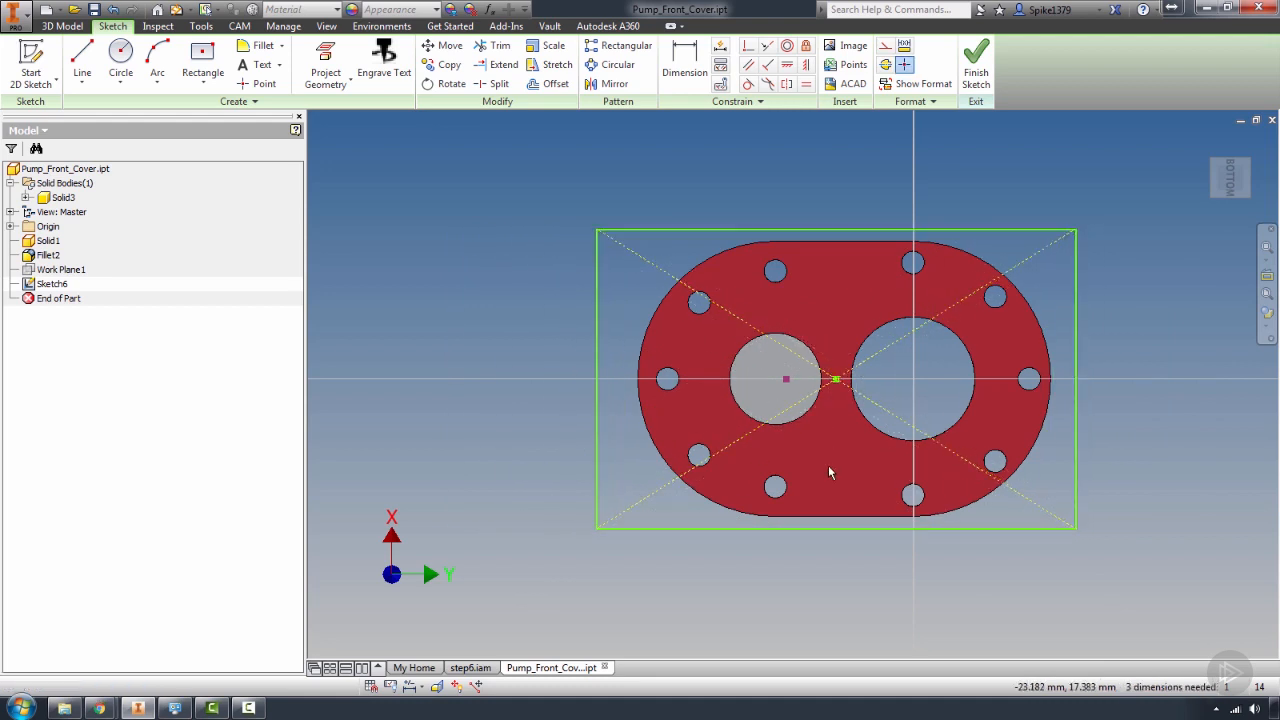
key(d)
click(786, 381)
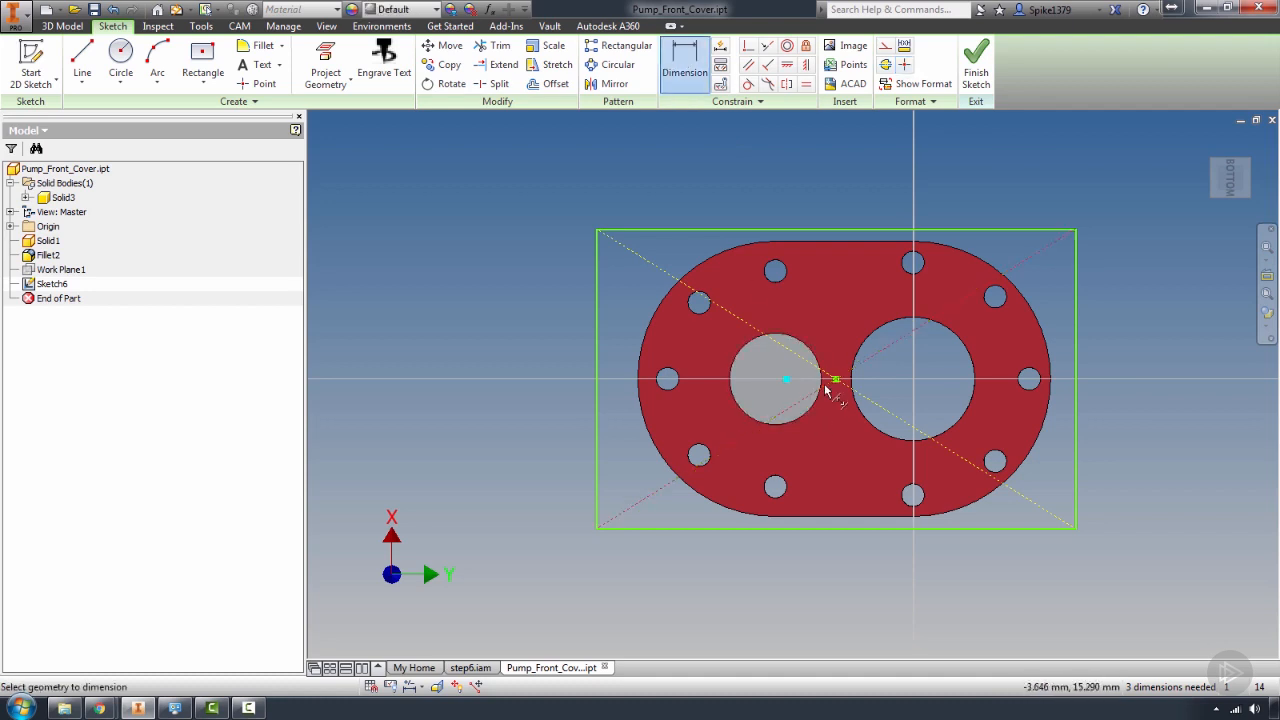
click(836, 381)
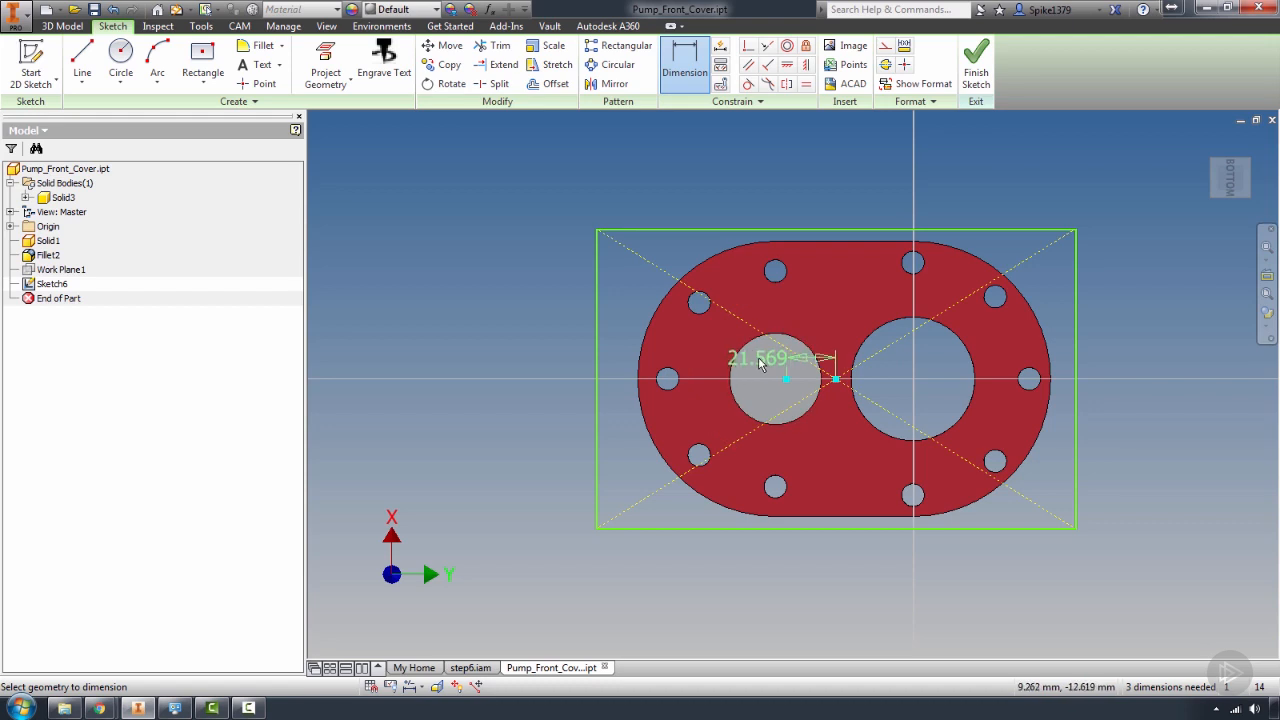
click(793, 360)
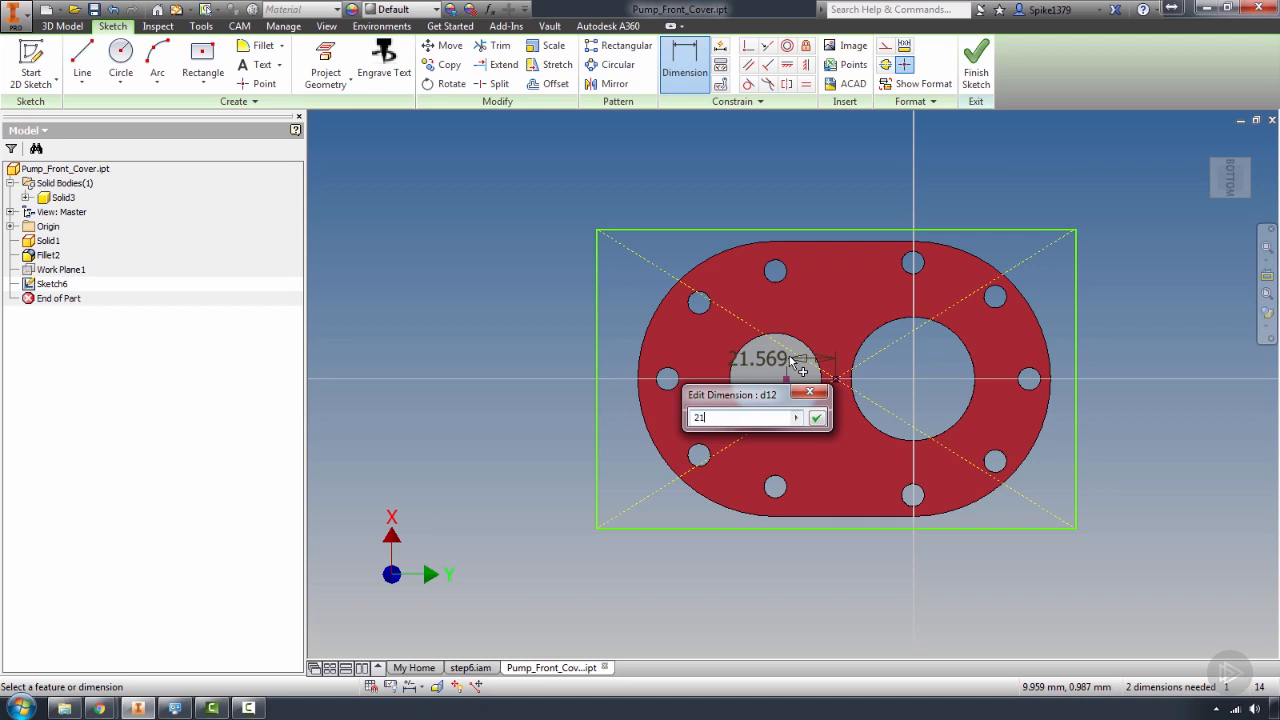
key(Return)
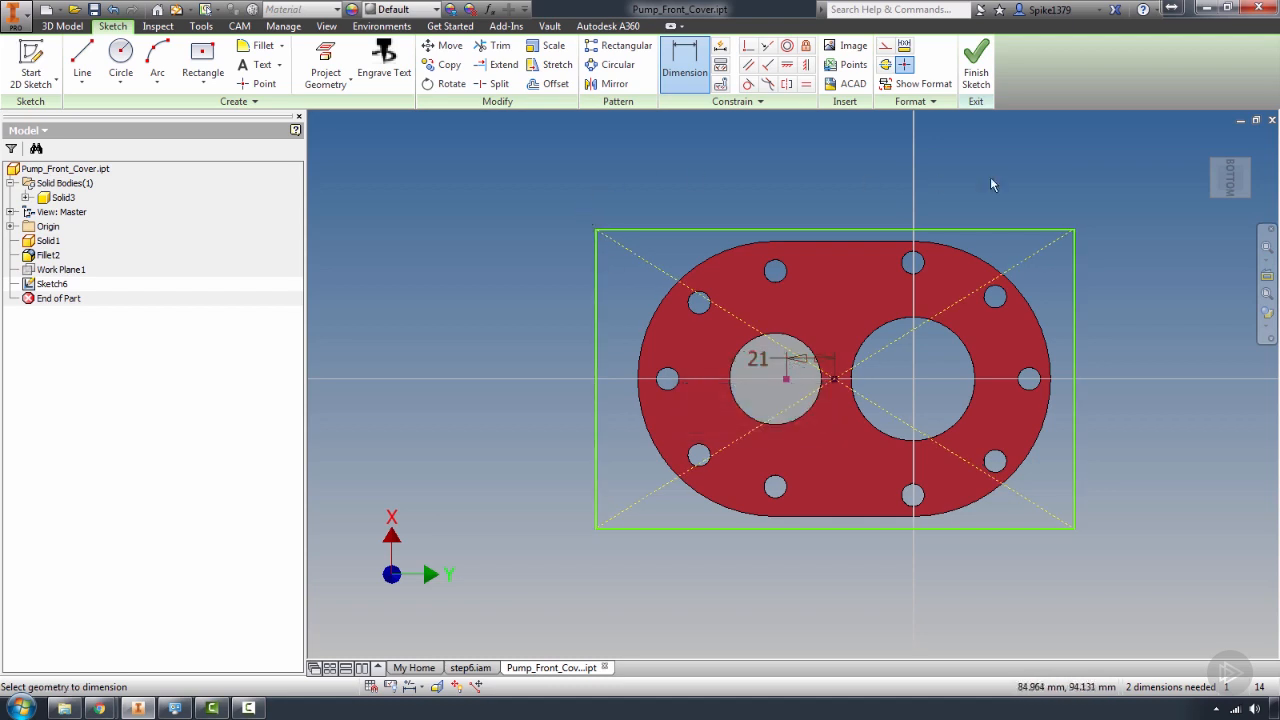
click(765, 370)
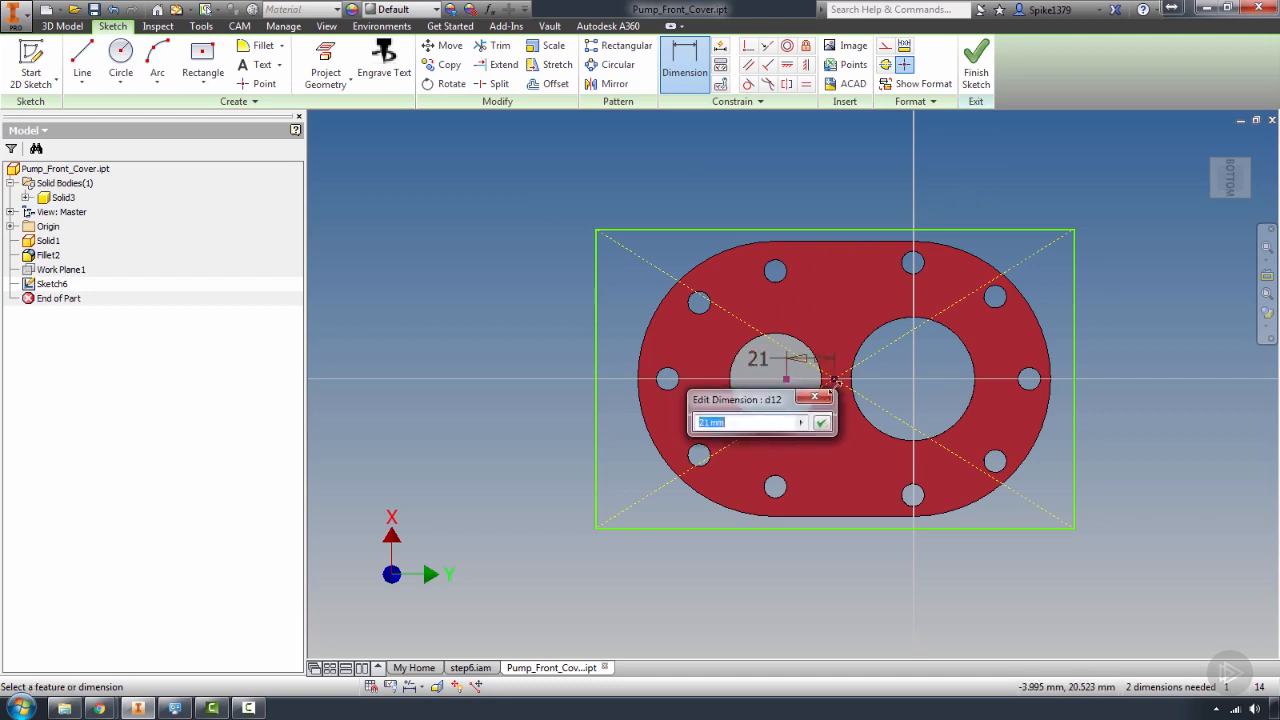
click(820, 399)
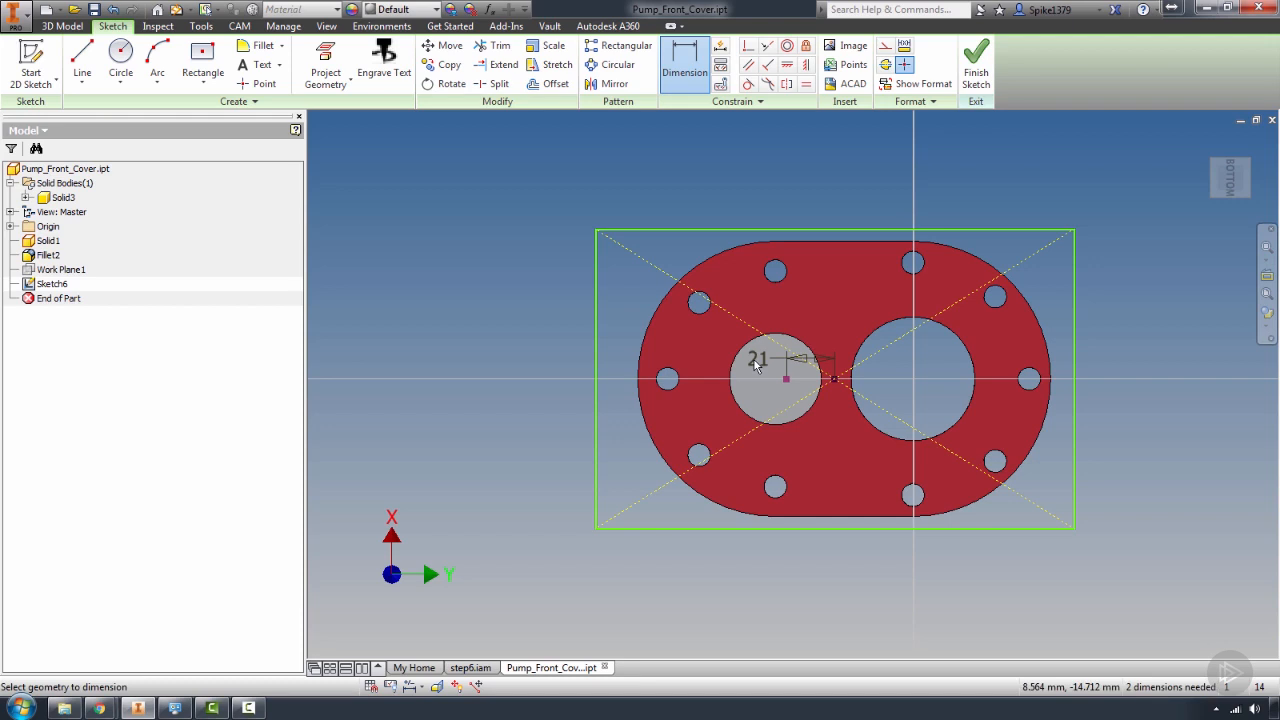
double_click(762, 366)
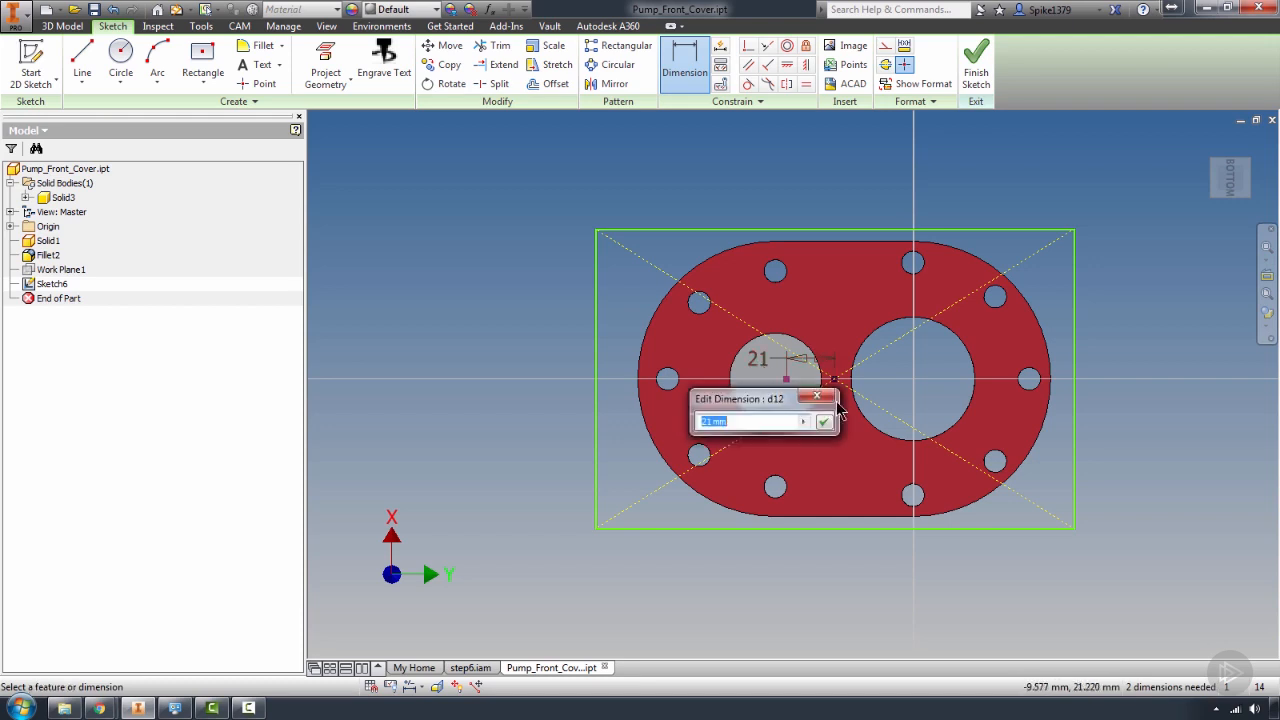
click(821, 399)
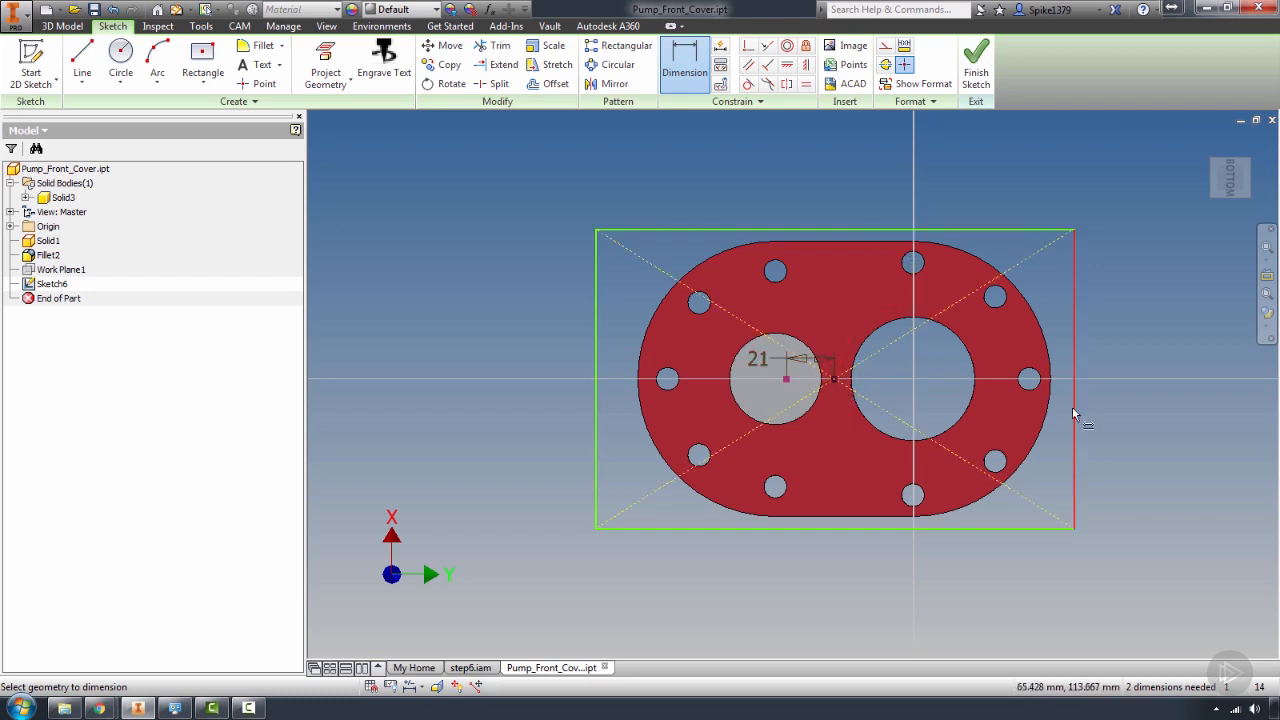
Step: Freely resize the rectangle about its center to about 205 by 127 mm by moving its edges
click(597, 507)
click(614, 501)
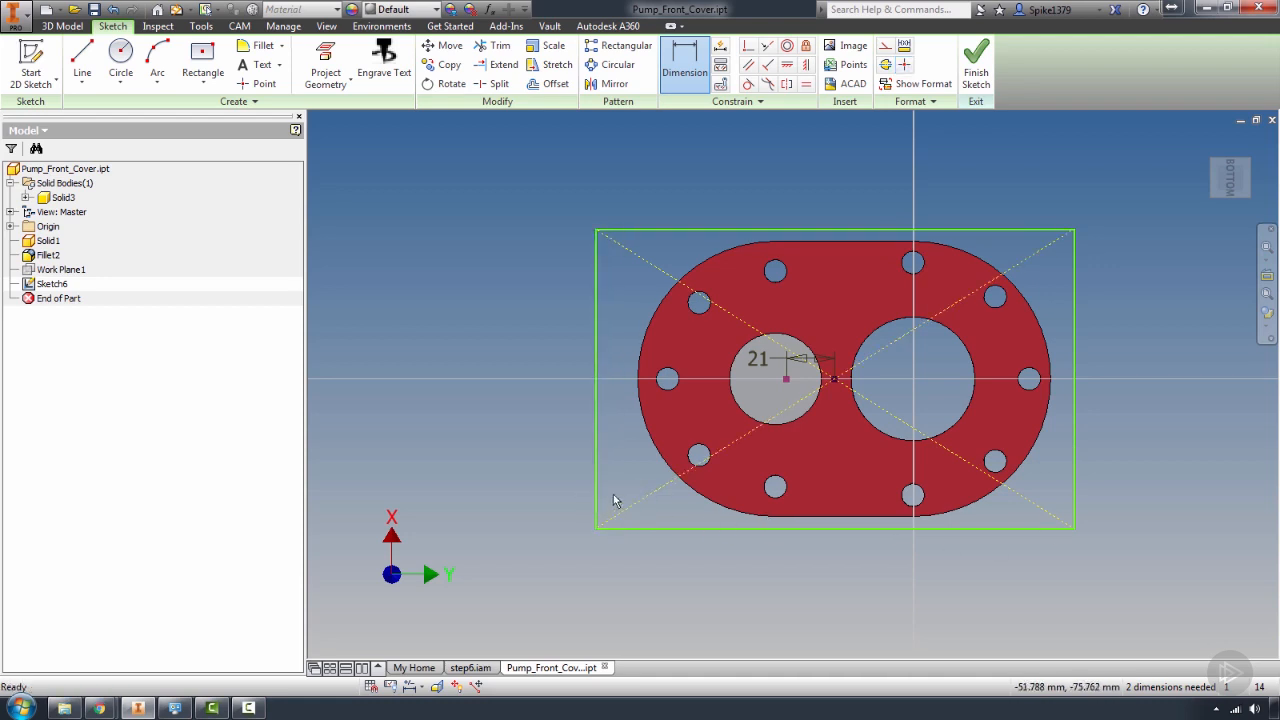
key(Escape)
drag(598, 489, 628, 501)
mouse_move(687, 533)
mouse_down()
mouse_move(709, 509)
mouse_move(699, 526)
mouse_up()
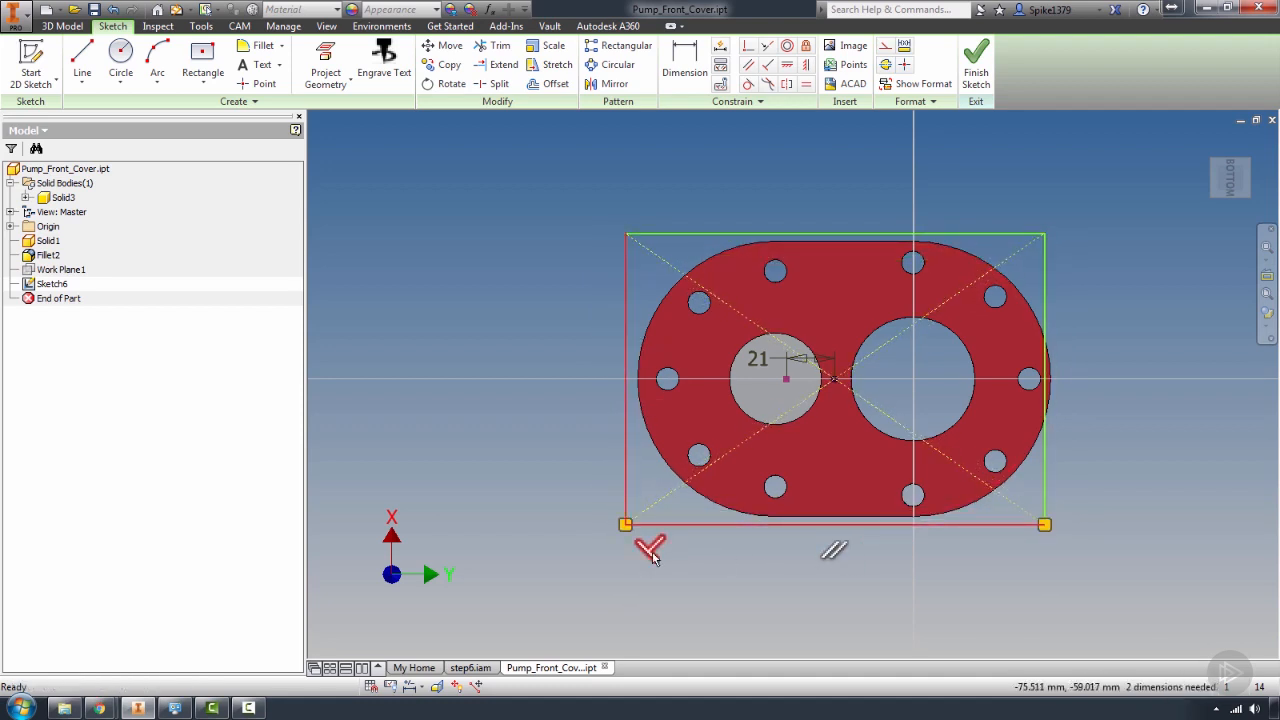
drag(1044, 479, 1070, 480)
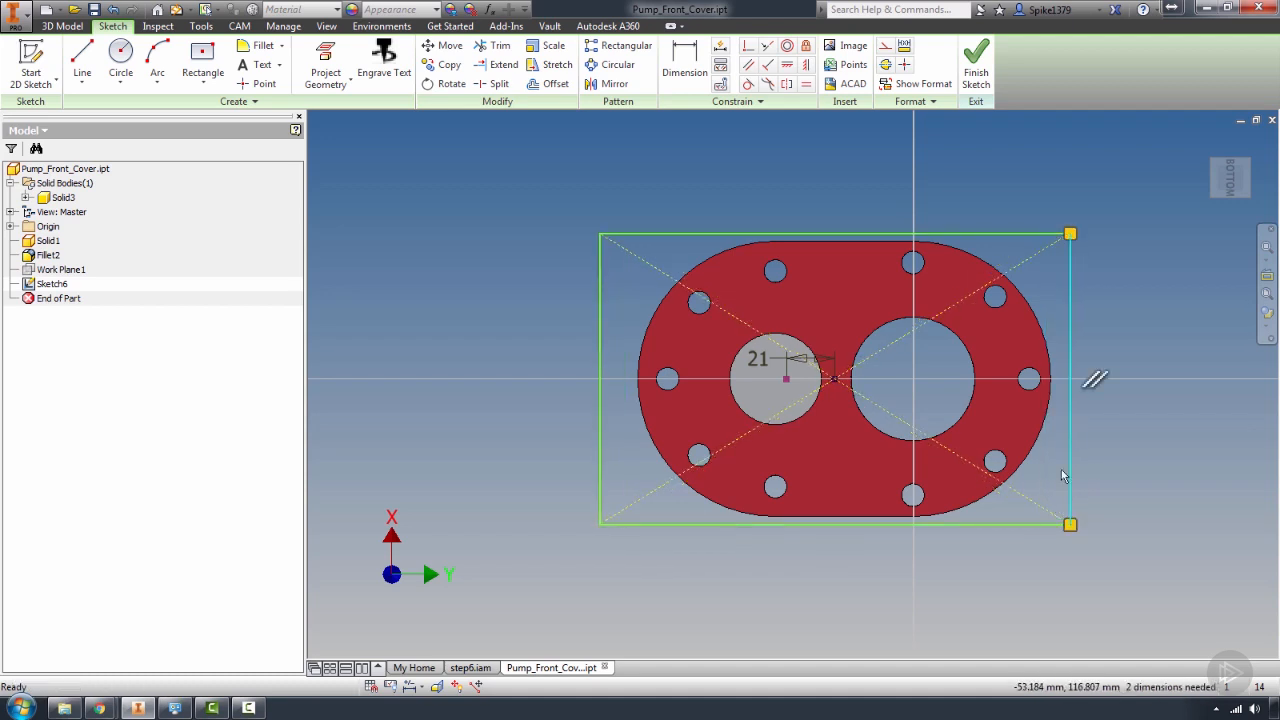
right_click(881, 164)
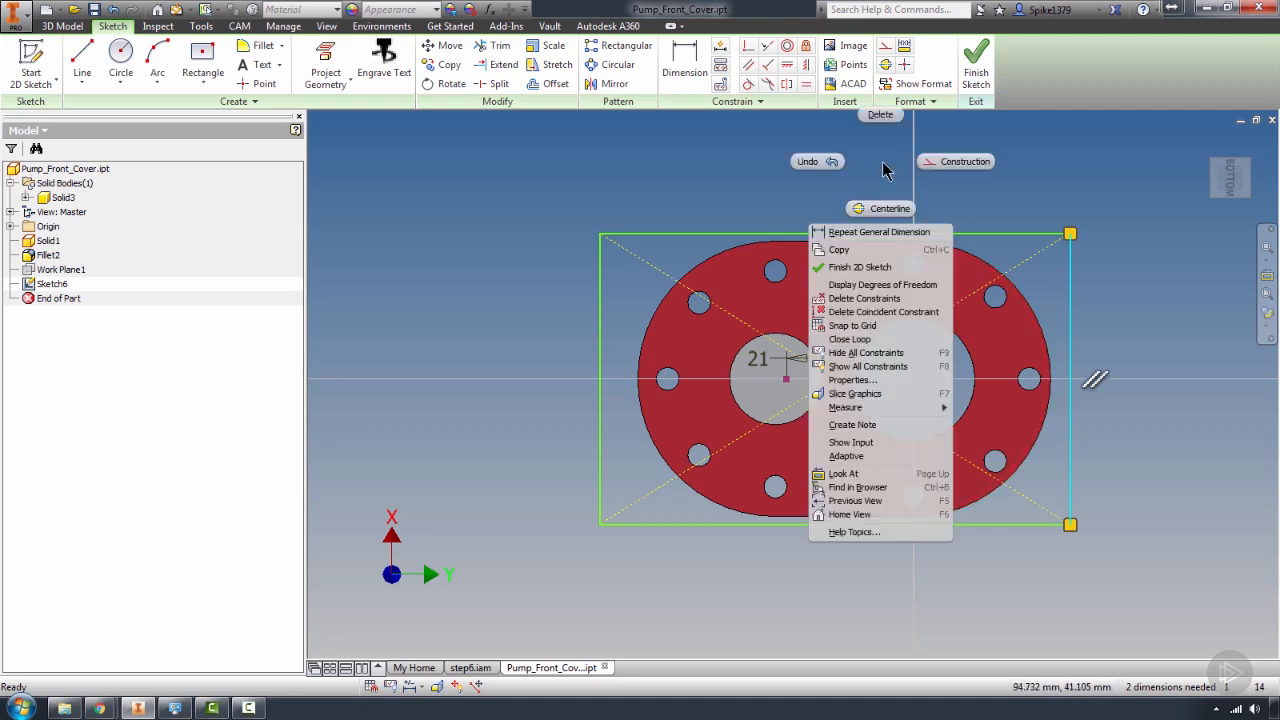
click(882, 163)
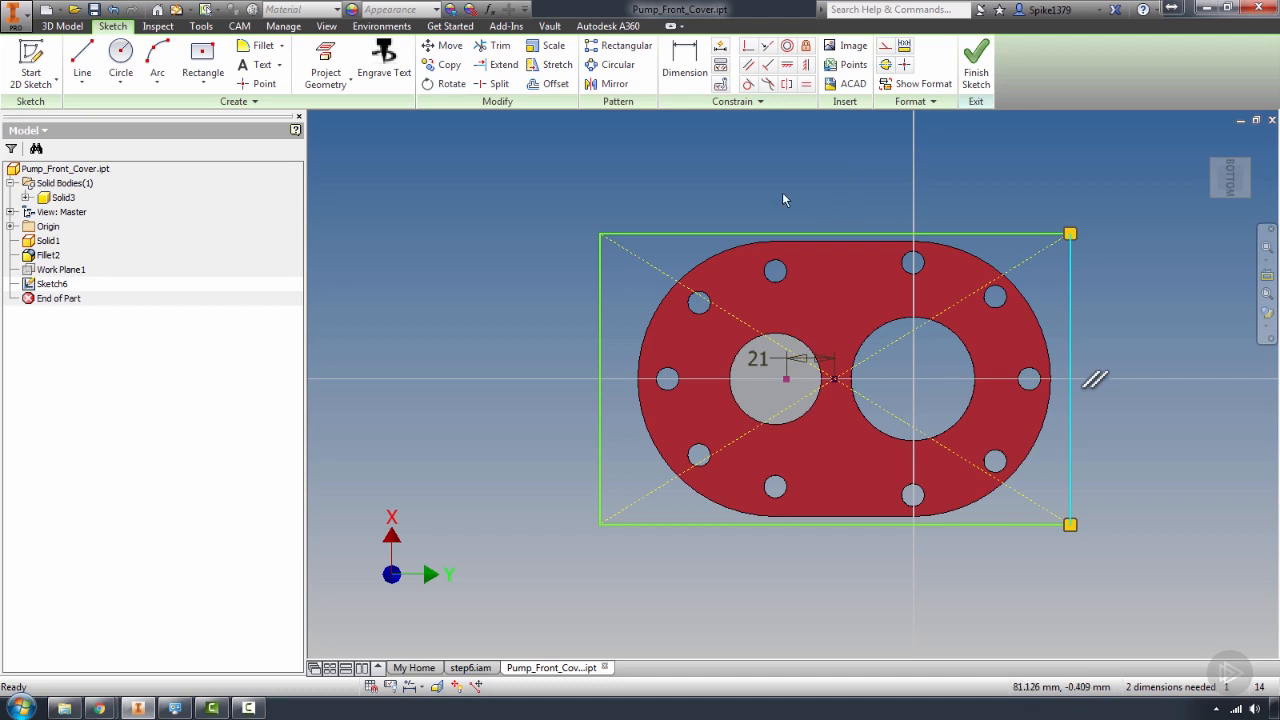
Step: Dimension the rectangle to 200 mm along its long edge and 130 mm along its short edge
click(685, 68)
click(738, 241)
click(886, 180)
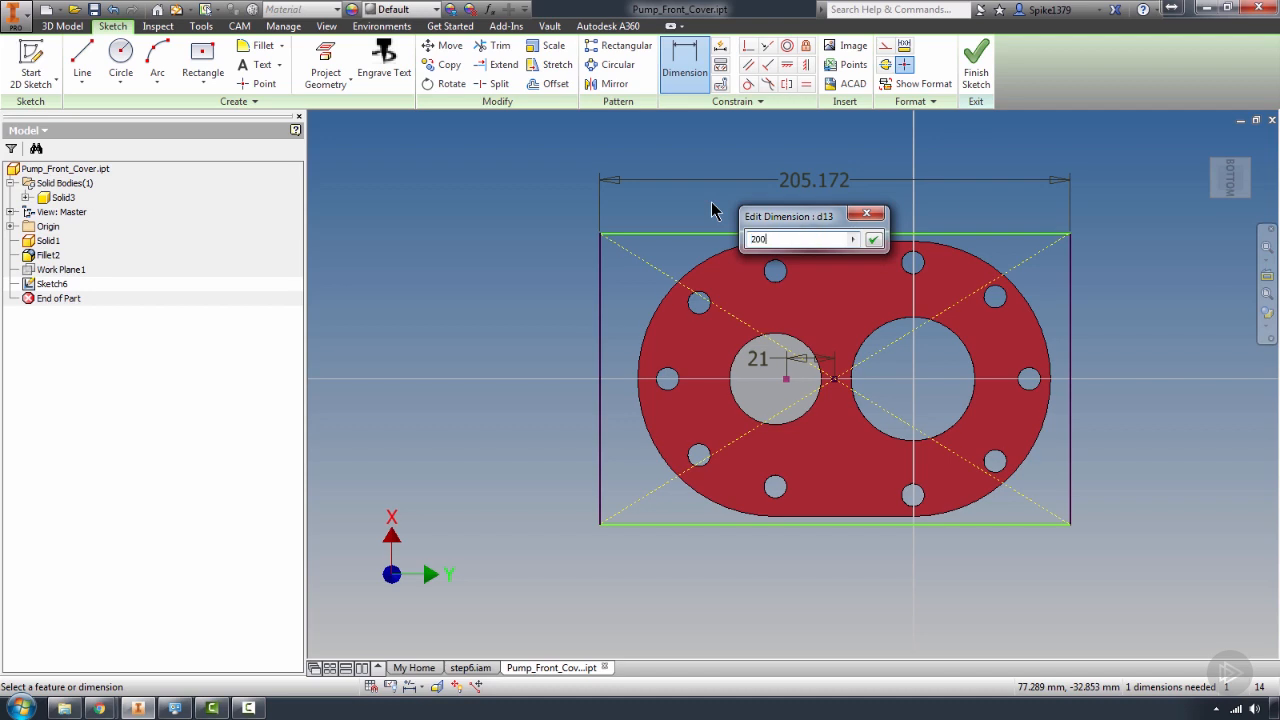
key(Return)
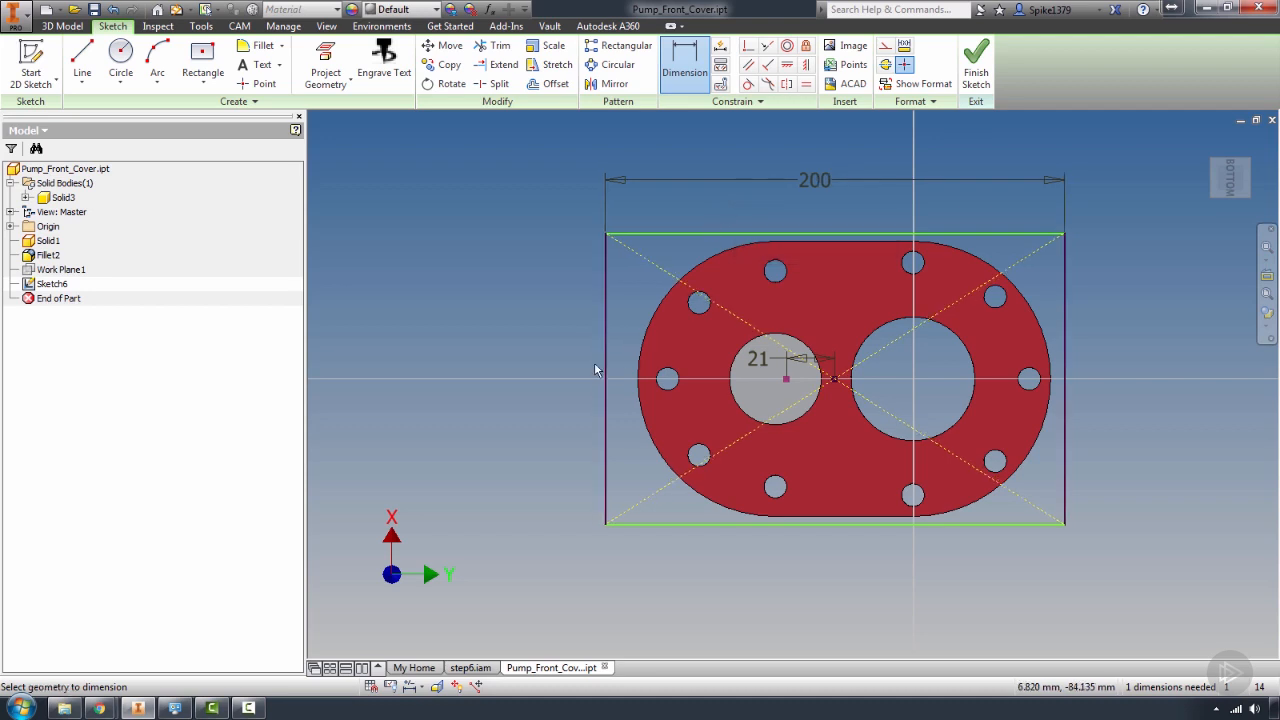
click(605, 378)
click(515, 378)
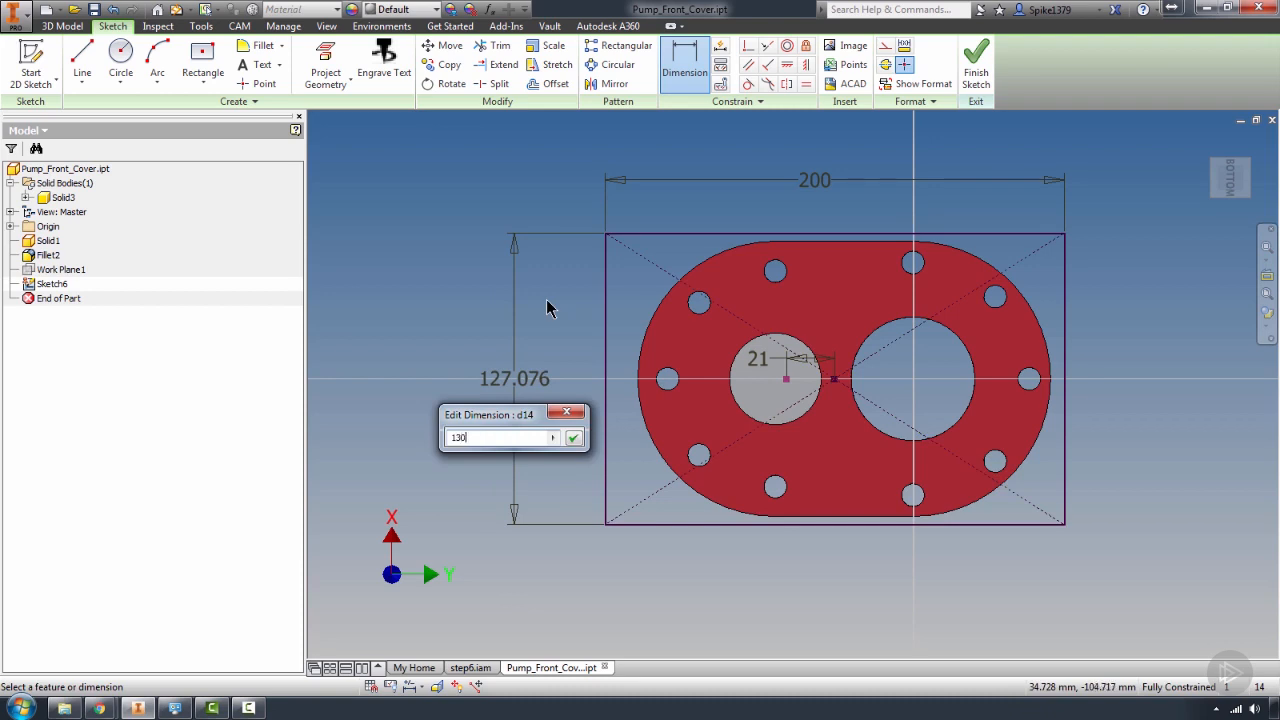
key(Return)
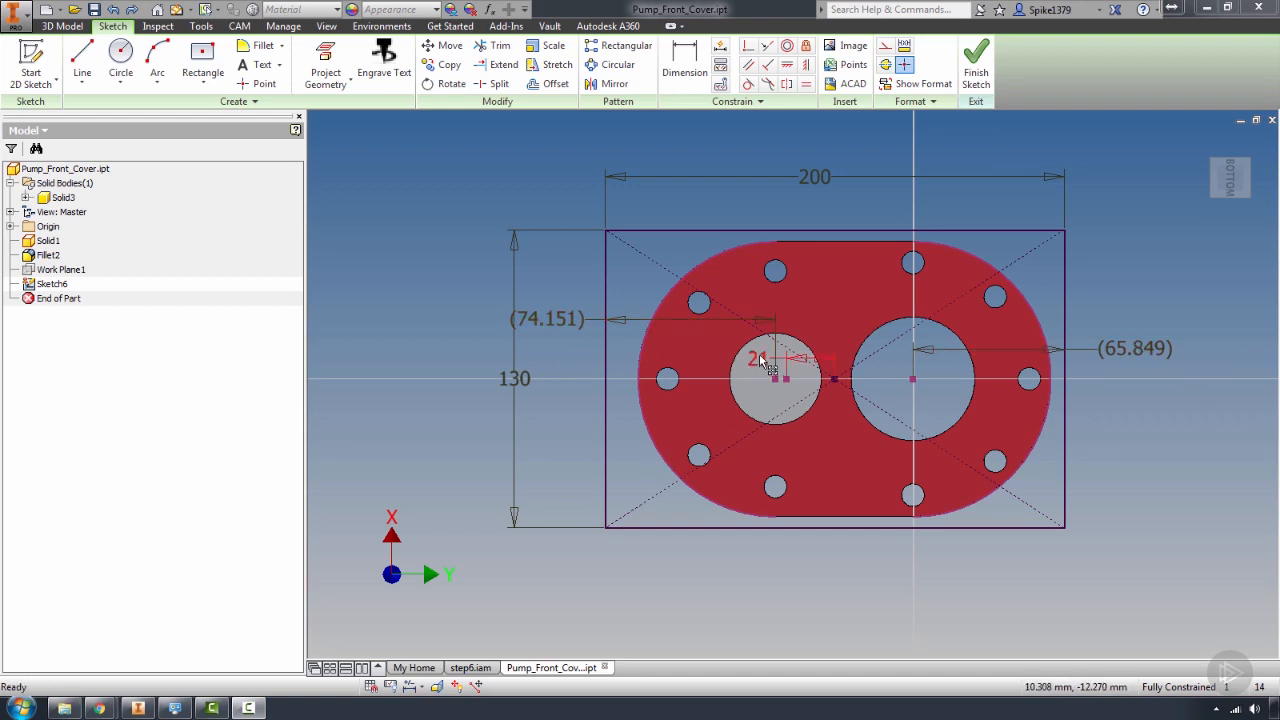
Step: Switch to Calculator, subtract 65.849 from 74.151, copy the result, and put the calculator away
click(22, 708)
click(100, 586)
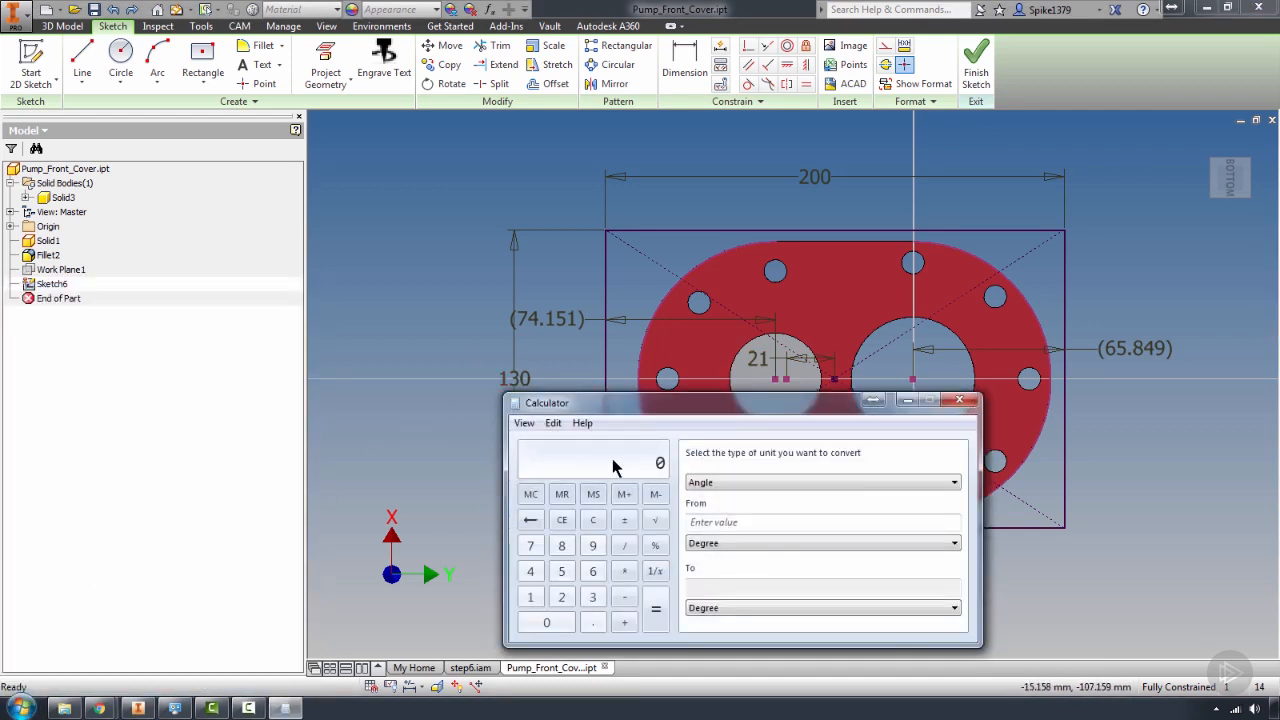
text(8)
text(74.151)
text(65)
text(.)
text(849)
key(Return)
right_click(623, 461)
click(650, 474)
click(907, 400)
Step: Change the 21 mm center offset dimension to the expression 21 mm-8.302
double_click(766, 362)
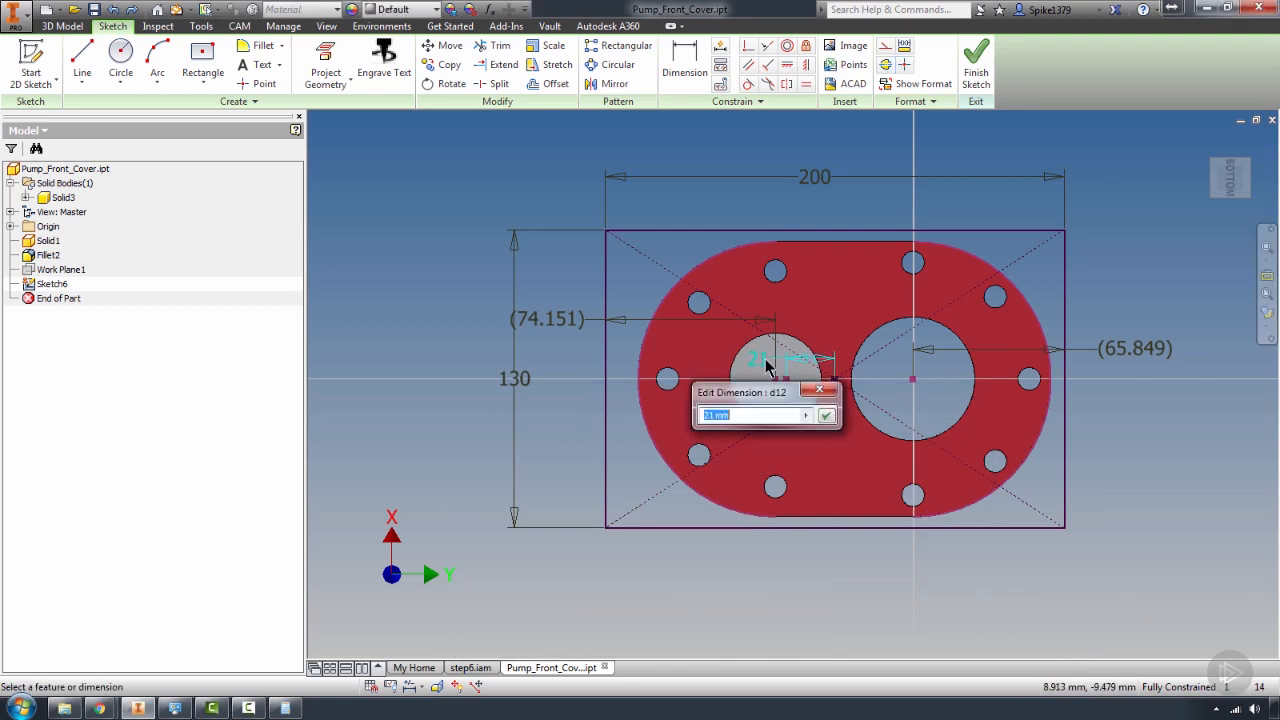
click(746, 416)
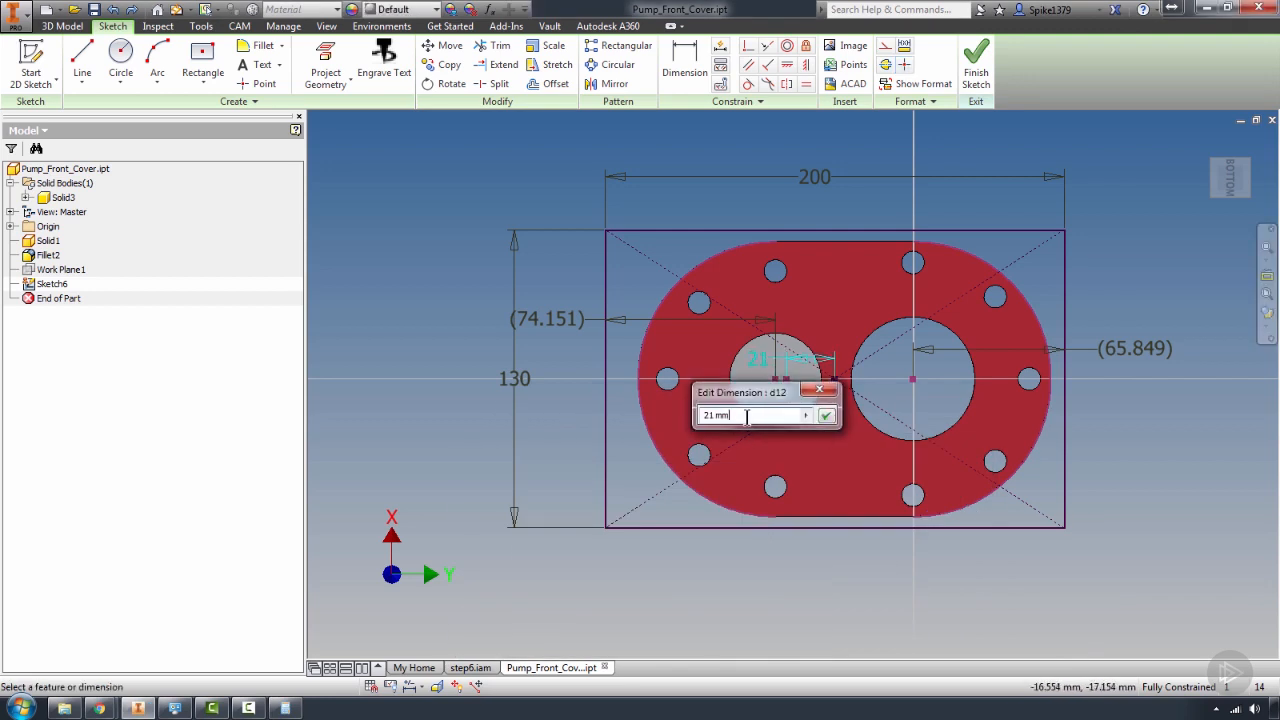
text(-)
right_click(746, 416)
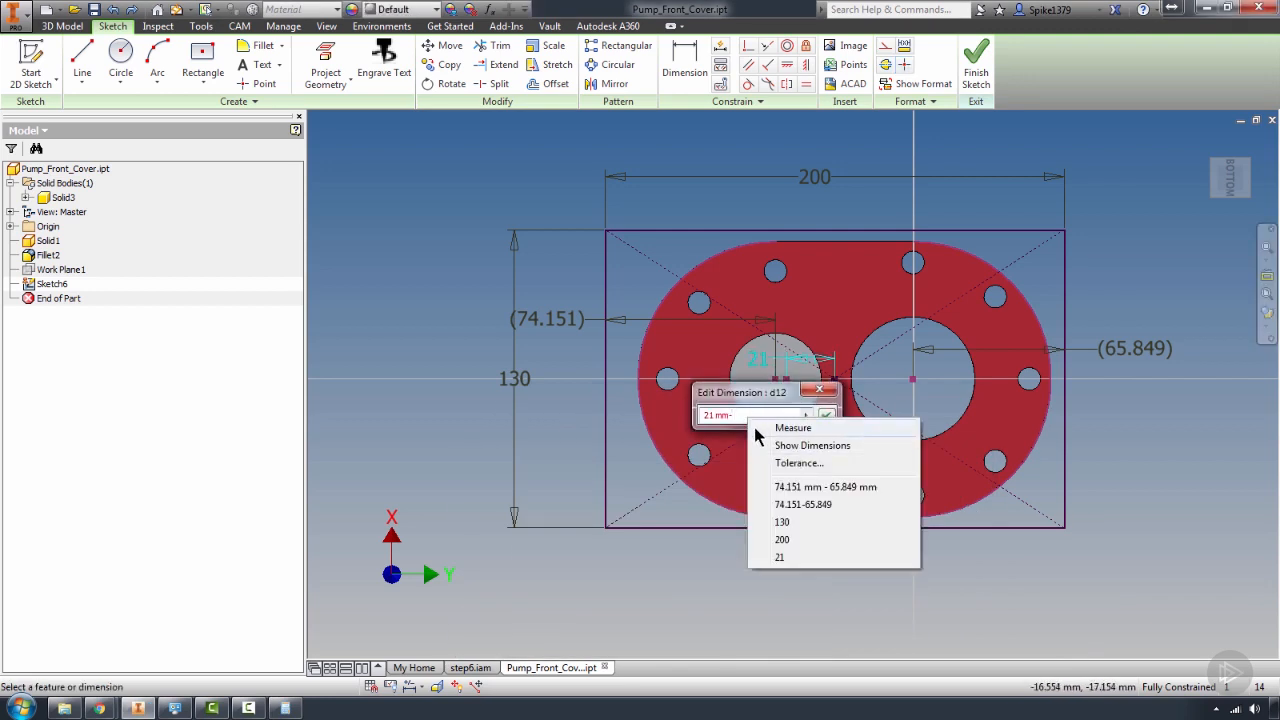
click(739, 417)
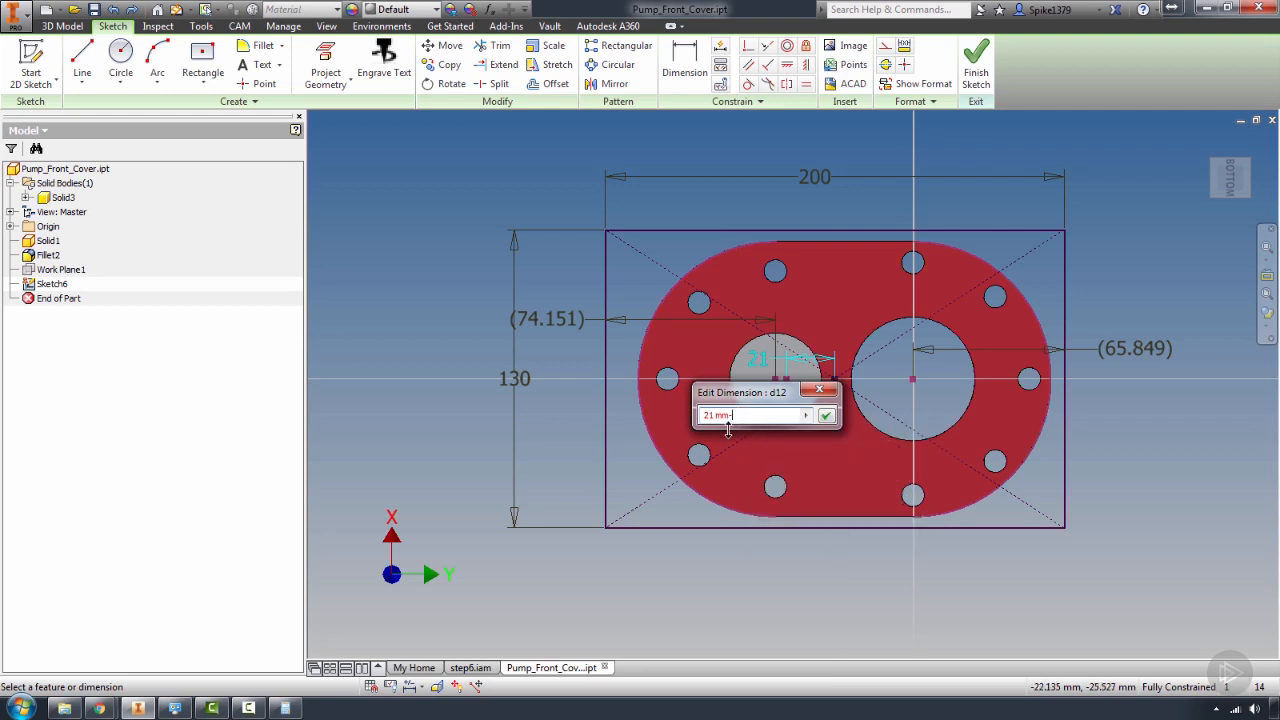
text(8.302)
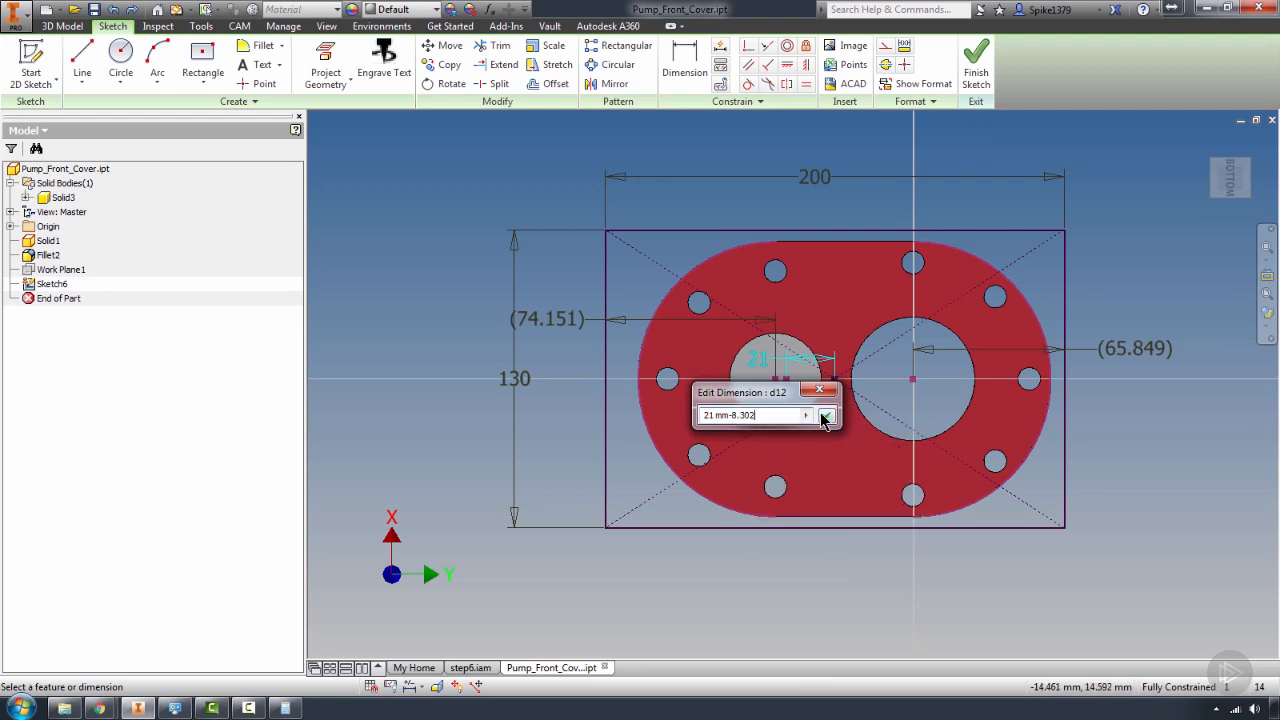
click(826, 415)
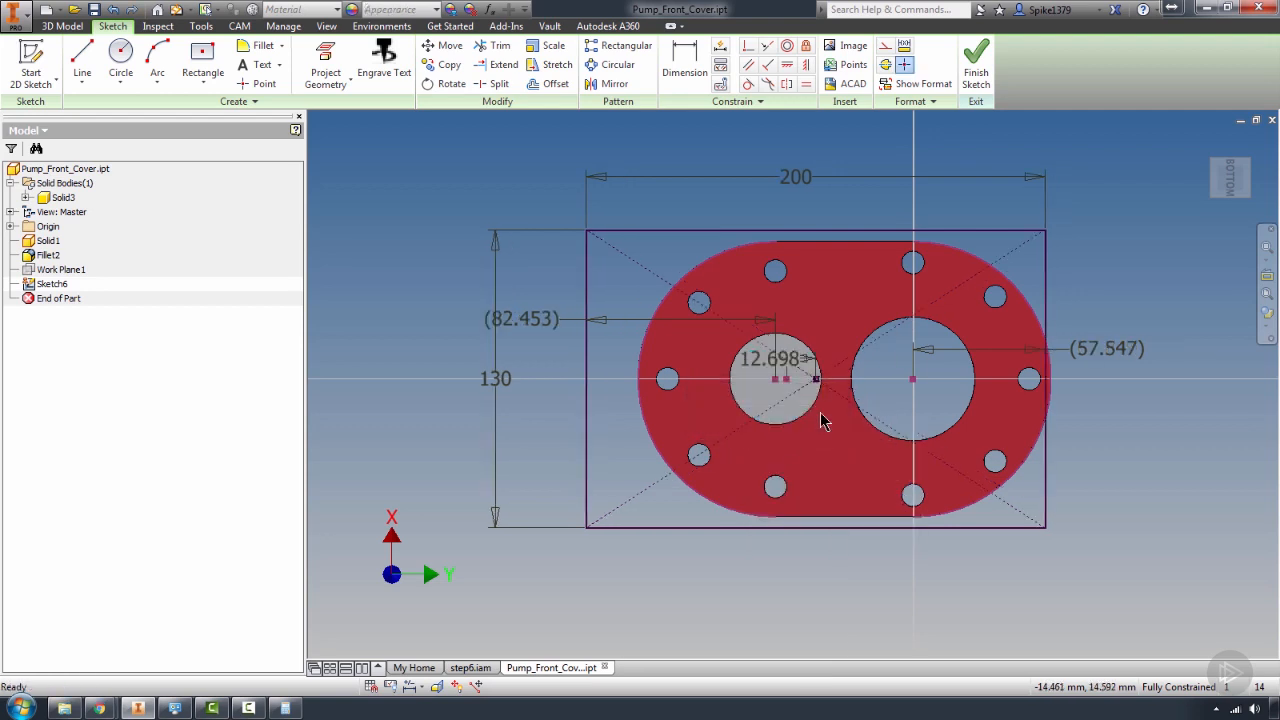
Step: Change the center offset expression from subtraction to addition, making it 21 mm + 8.302 mm
double_click(785, 360)
click(750, 417)
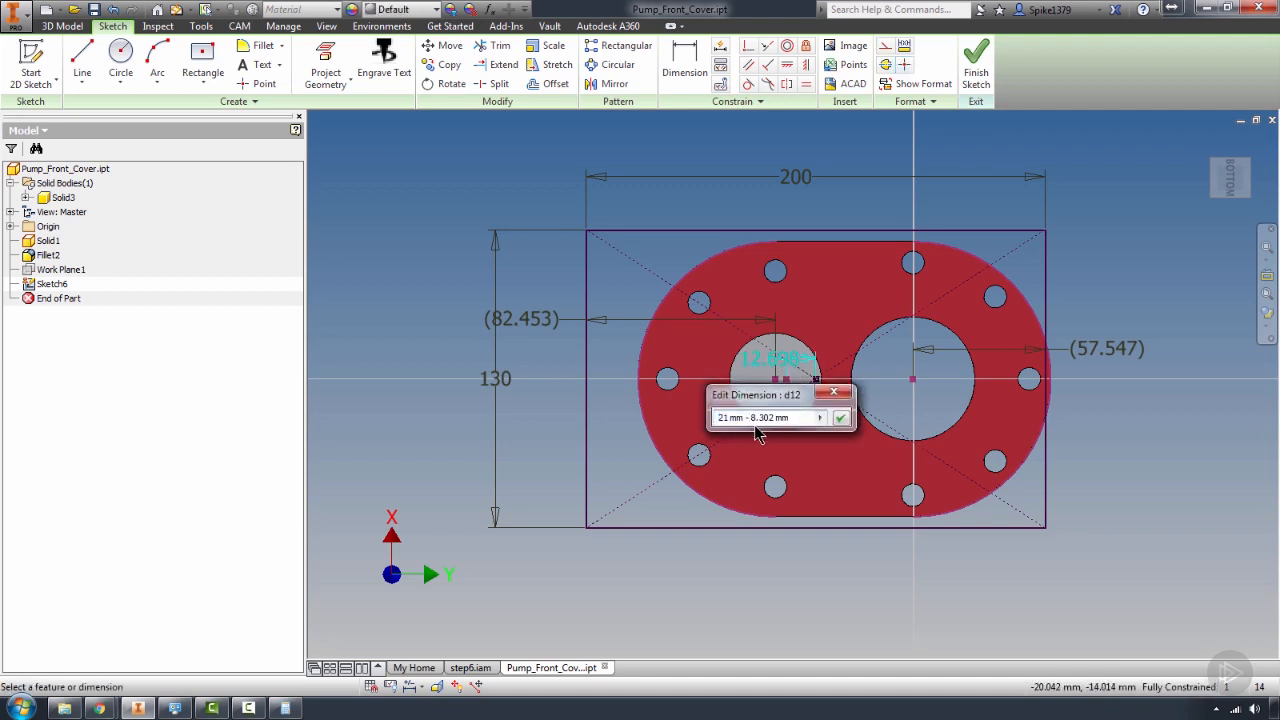
key(BackSpace)
key(BackSpace)
text(+)
key(Return)
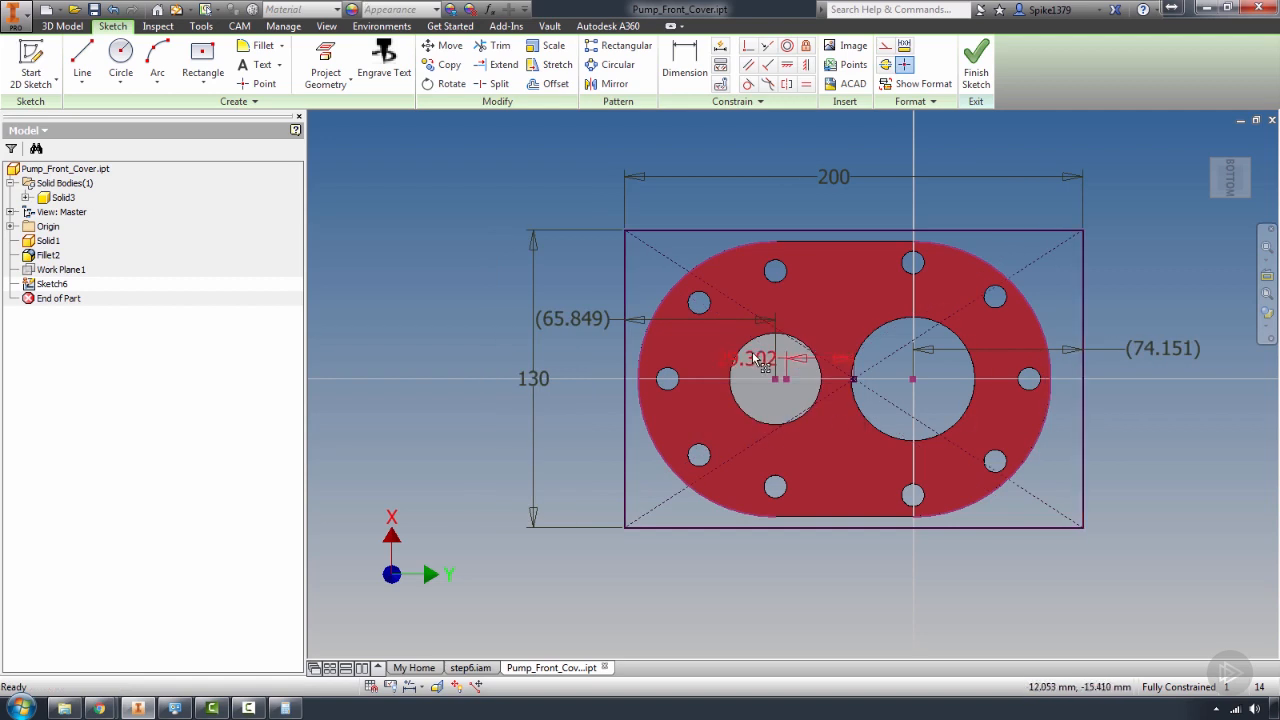
Step: Adjust the added term in the center offset expression so that the dimension evaluates to 25.151 mm
double_click(766, 366)
click(762, 416)
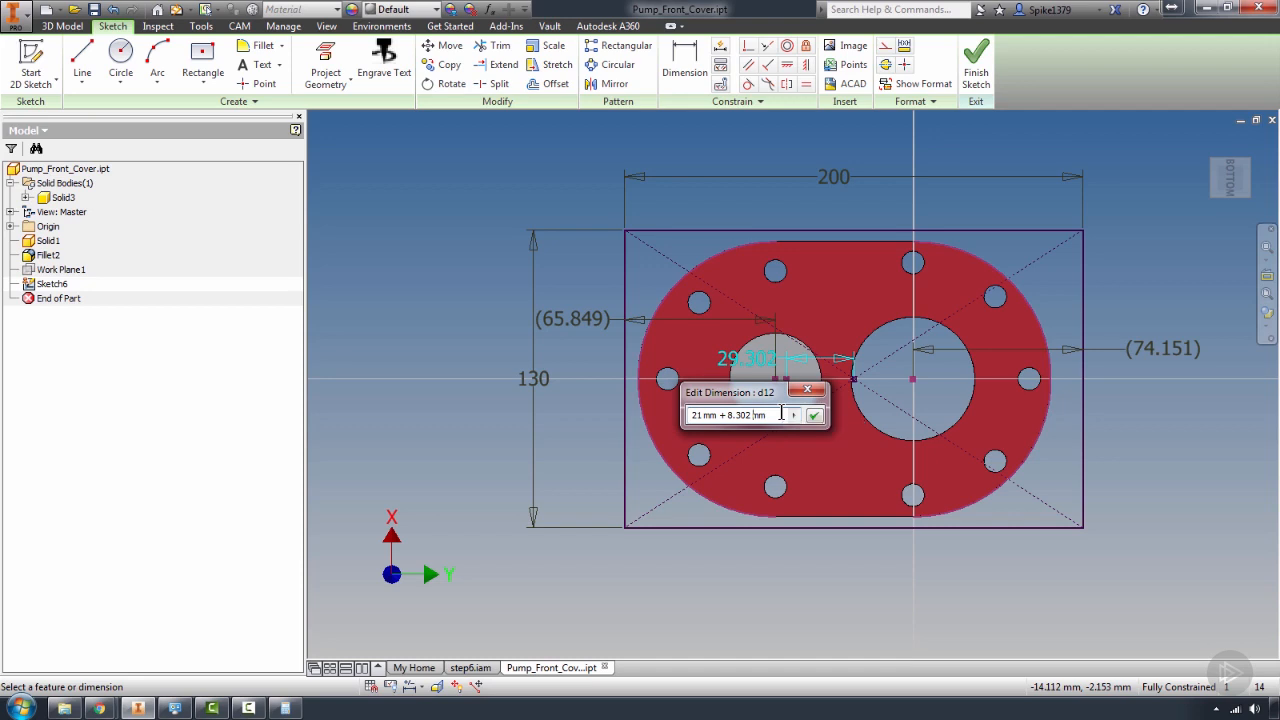
key(BackSpace)
key(BackSpace)
key(Return)
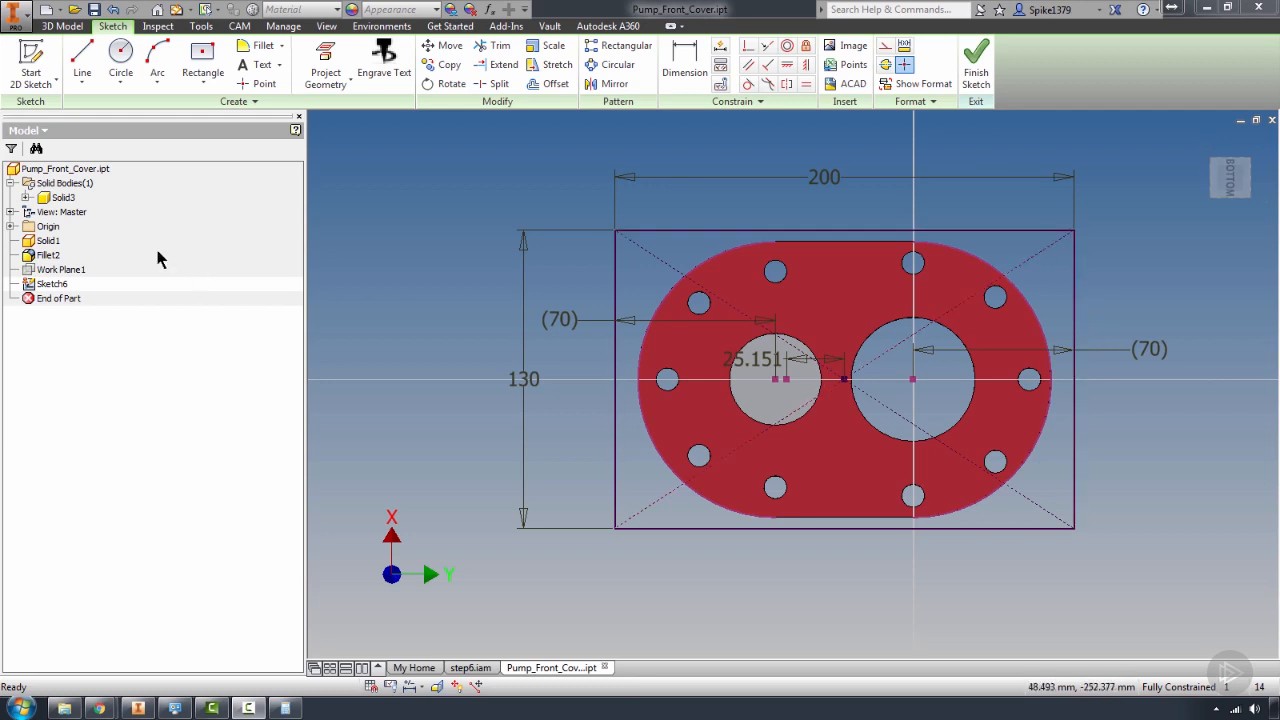
Step: Finish the sketch and set up an extrusion of the rectangle profile as a new solid
click(976, 60)
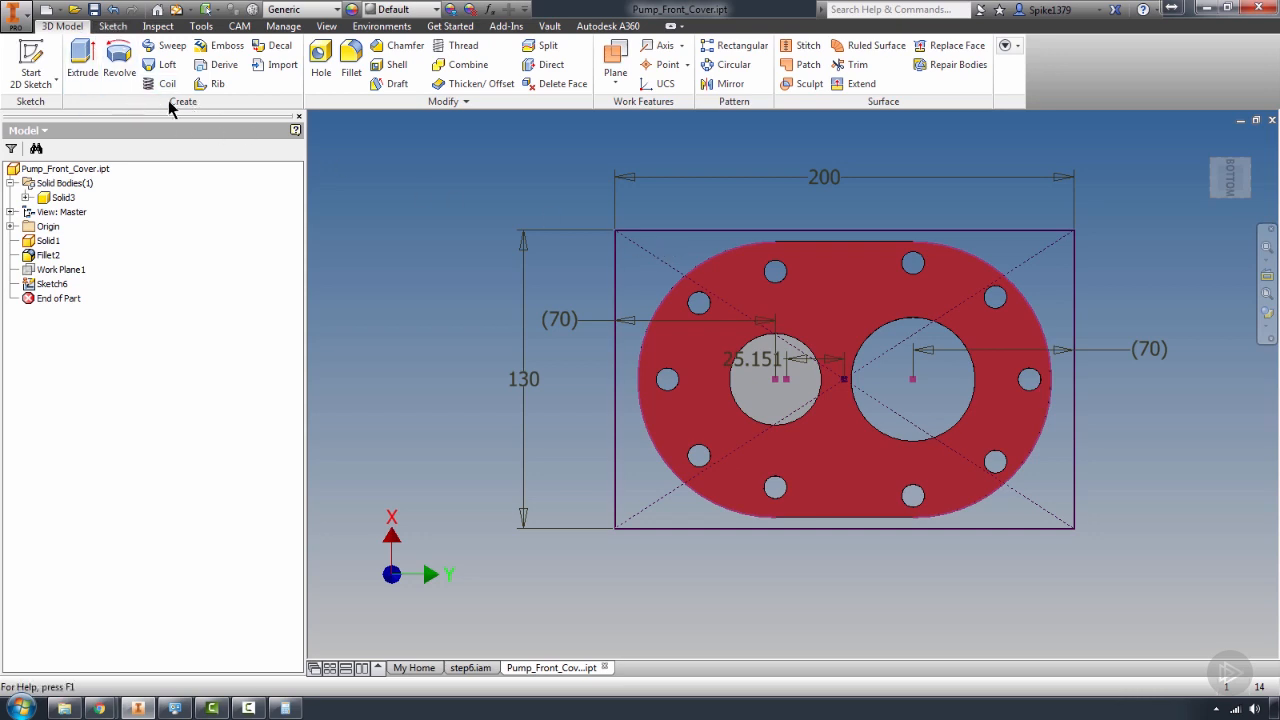
click(76, 76)
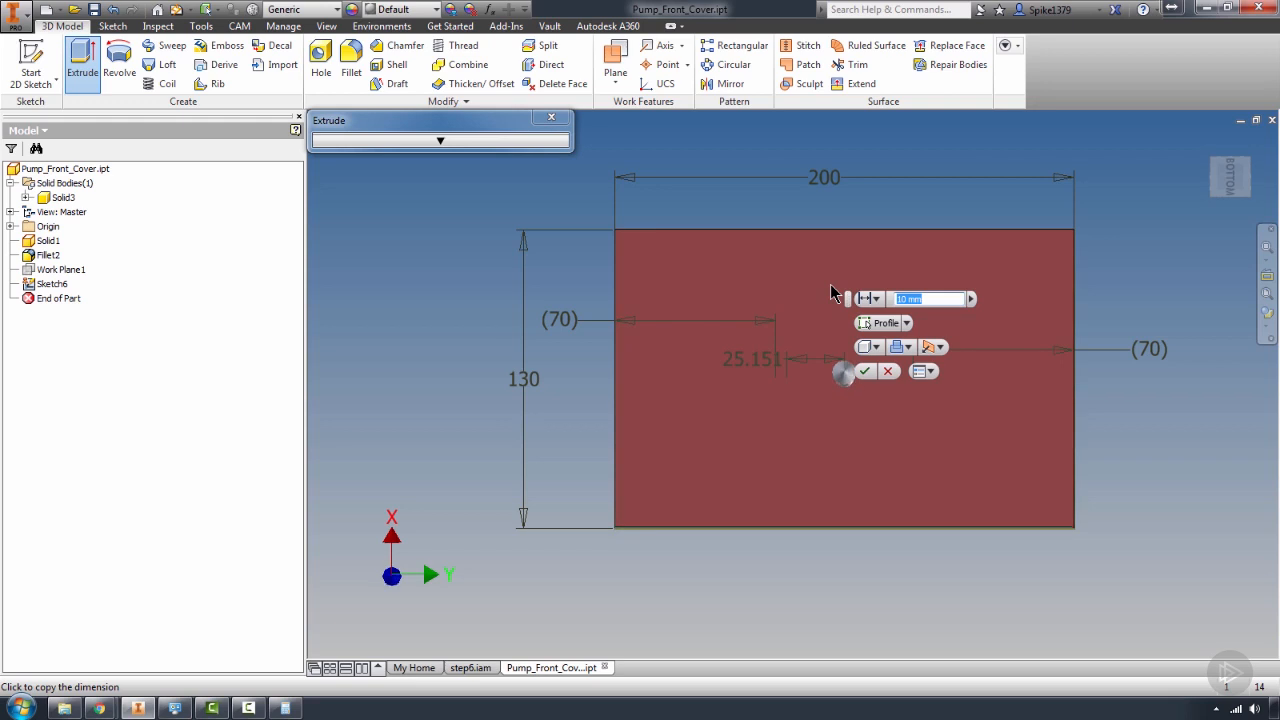
mouse_move(971, 443)
shift+middle_down()
mouse_move(1045, 318)
mouse_move(1063, 384)
mouse_move(1014, 348)
mouse_move(978, 408)
mouse_move(941, 418)
shift+middle_up()
scroll(1040, 384, down, 5)
scroll(1040, 384, up, 4)
click(445, 142)
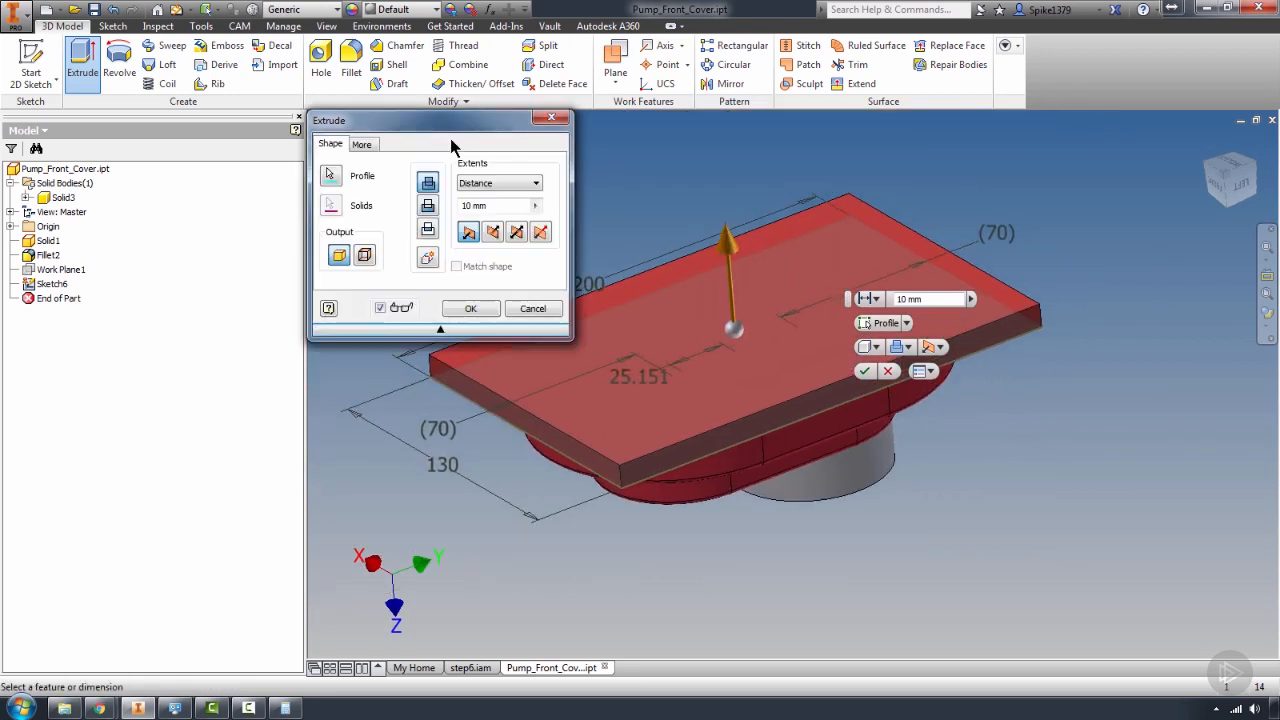
mouse_move(440, 140)
mouse_down()
mouse_move(486, 136)
mouse_move(439, 140)
mouse_up()
click(428, 260)
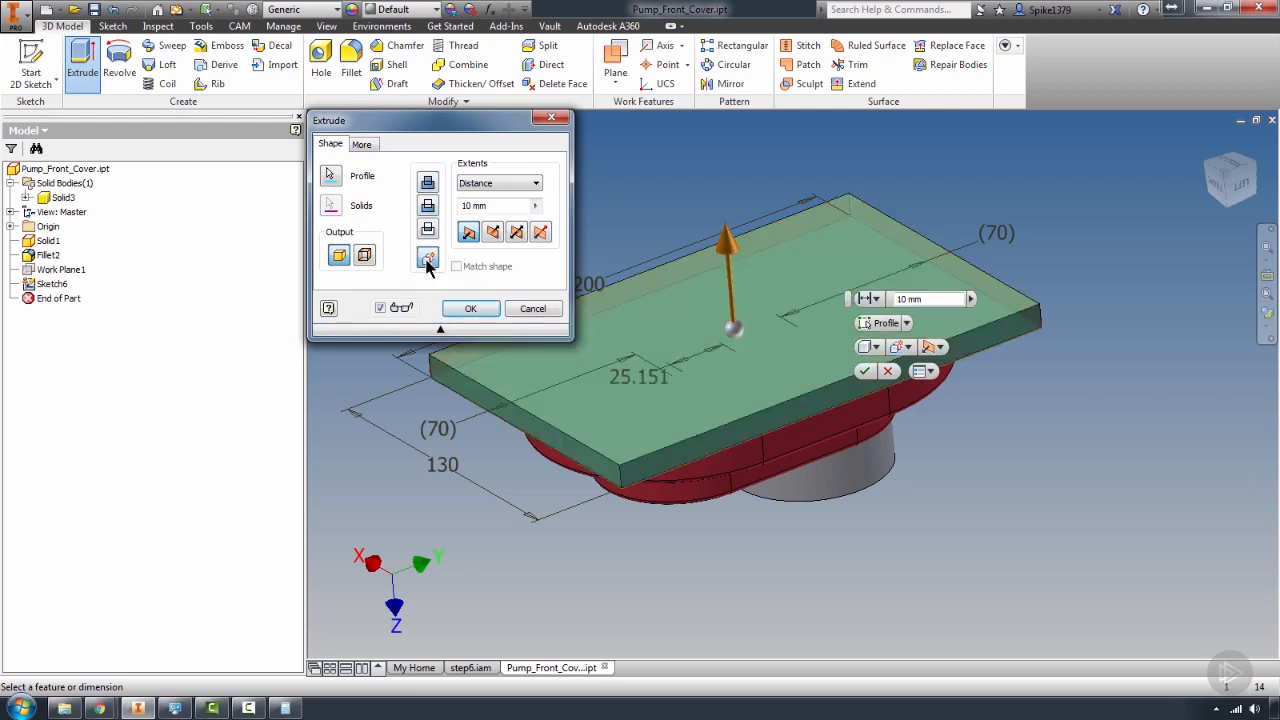
click(48, 196)
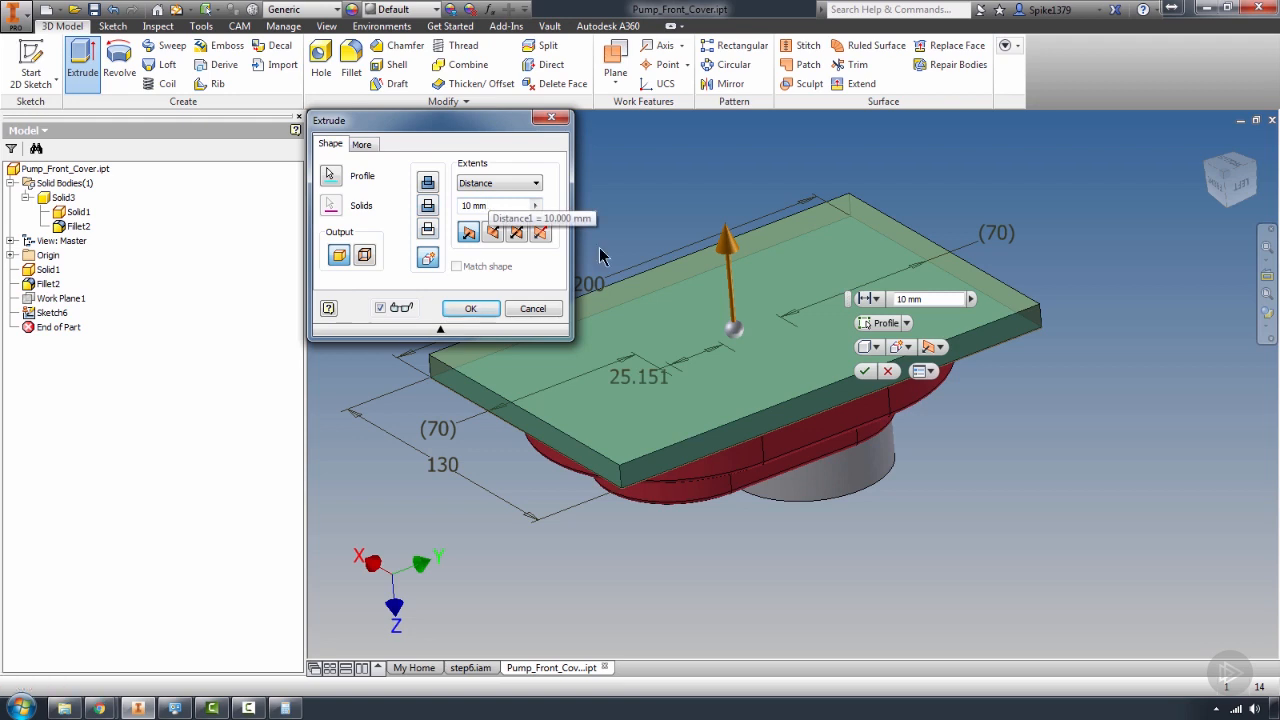
Step: Extrude the rectangle 75 mm as a new solid, reversing the direction so the block encloses the pump cover
drag(730, 245, 757, 375)
shift+middle_drag(894, 391, 820, 470)
drag(752, 522, 752, 578)
shift+middle_drag(752, 578, 978, 434)
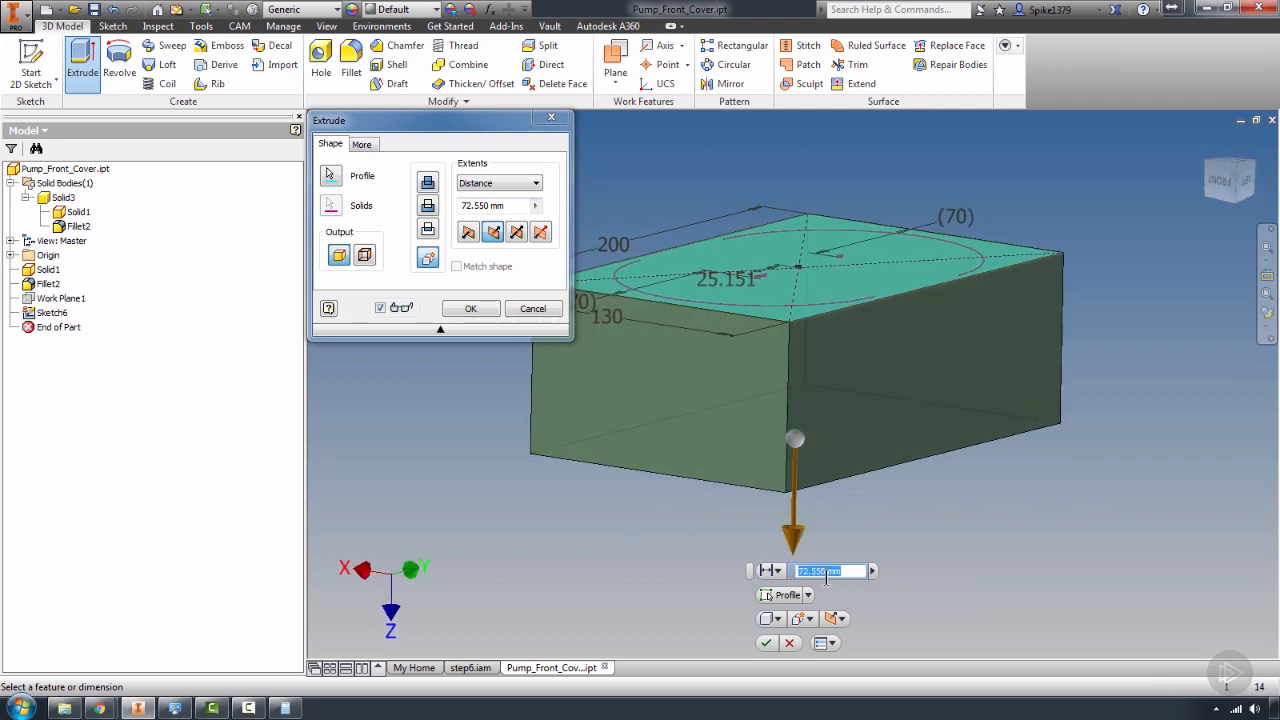
text(75)
key(Return)
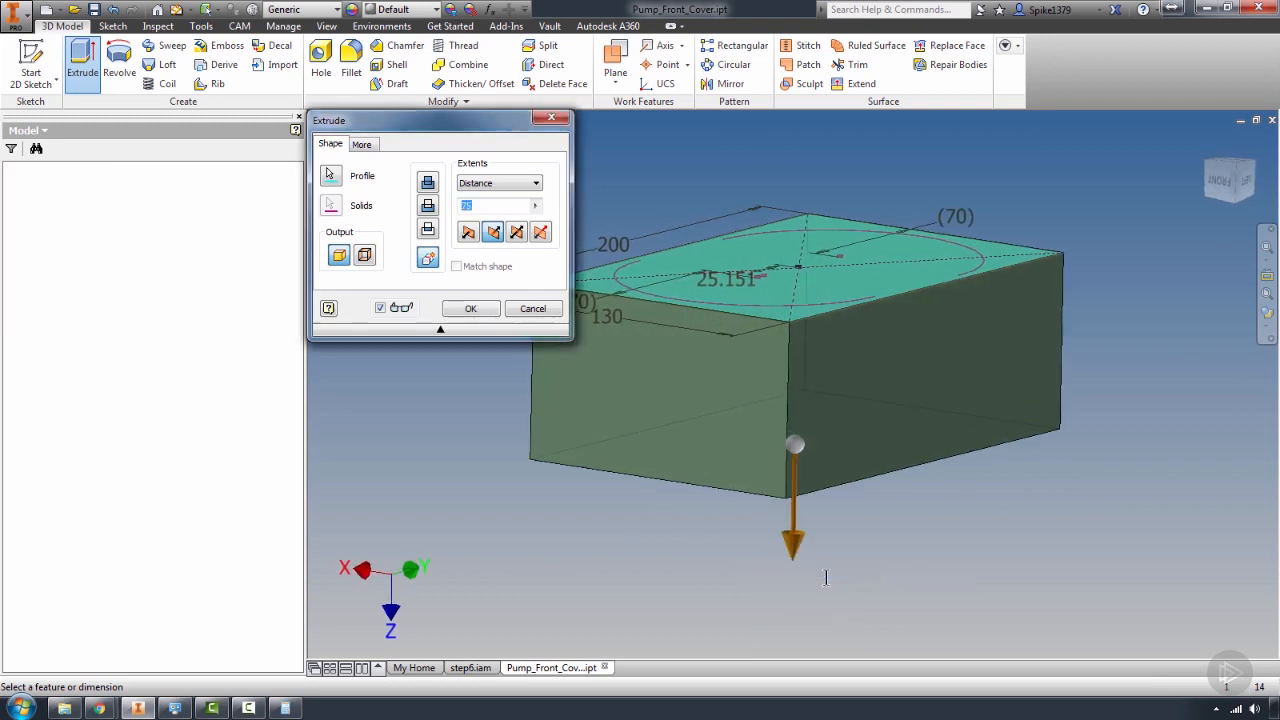
key(F6)
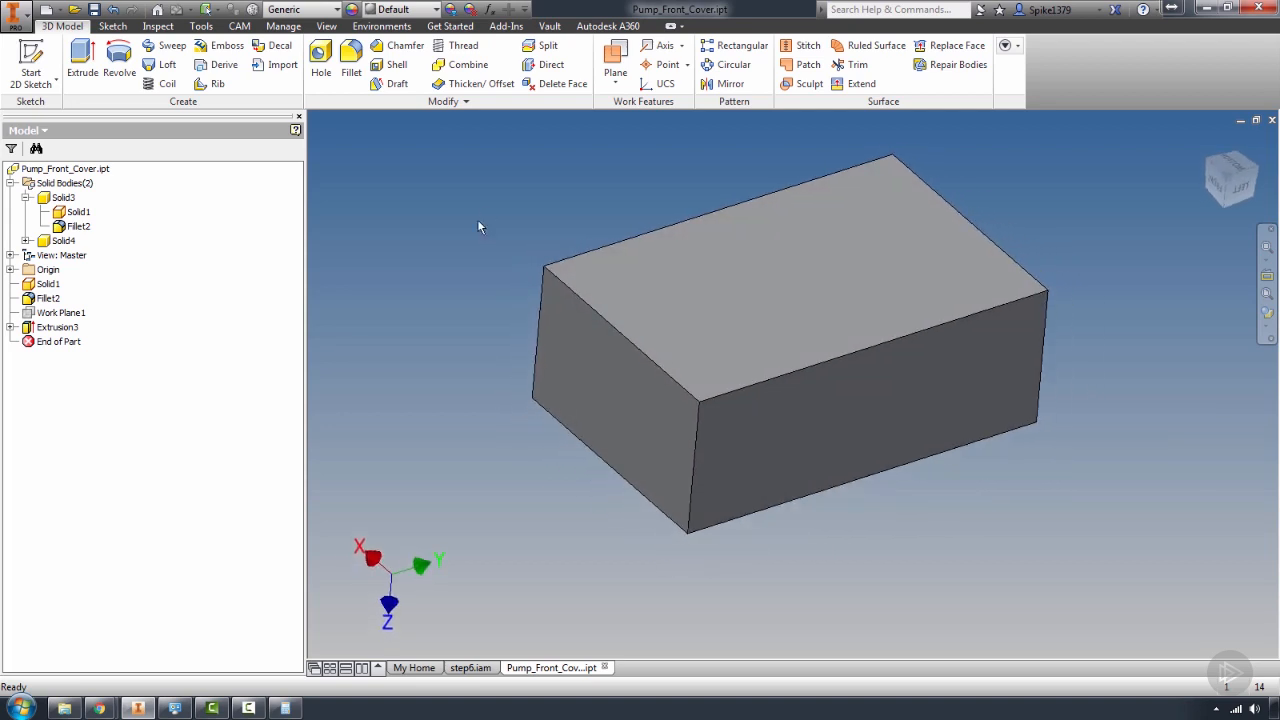
Step: Collapse the cover body's feature list and rename the new block's solid body as Stock
click(25, 198)
click(58, 213)
click(60, 214)
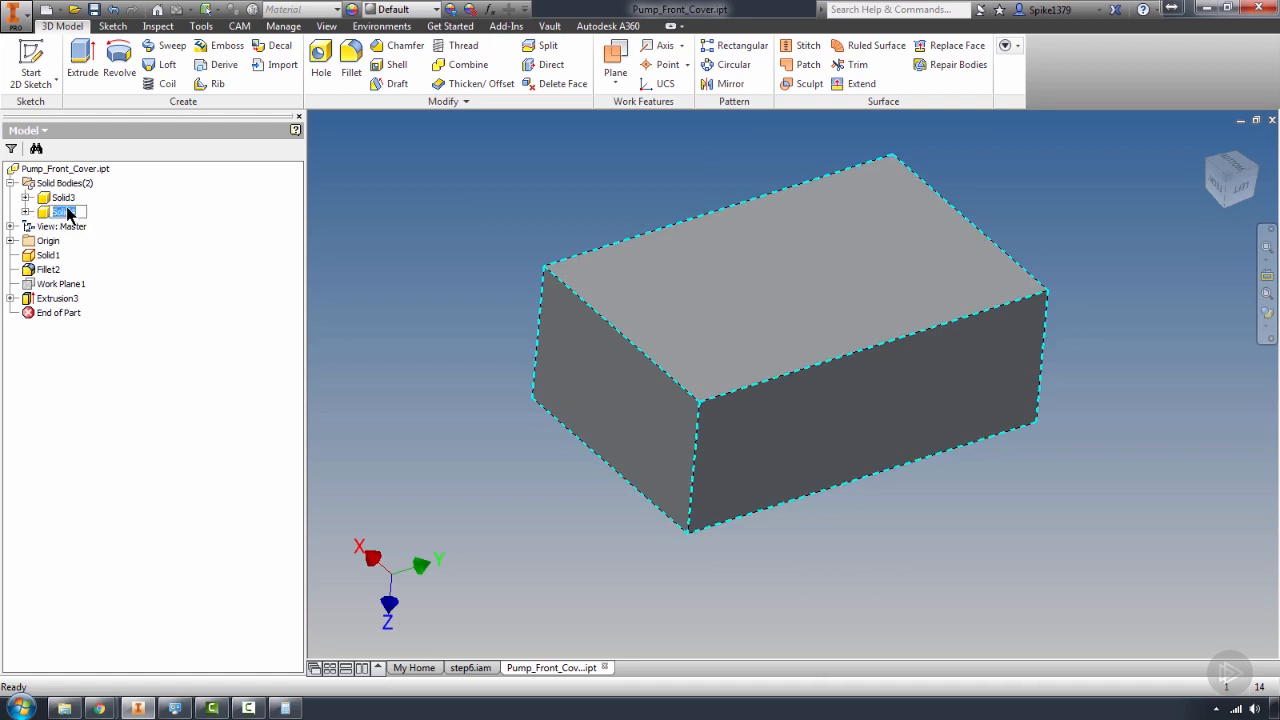
text(Stock)
key(Return)
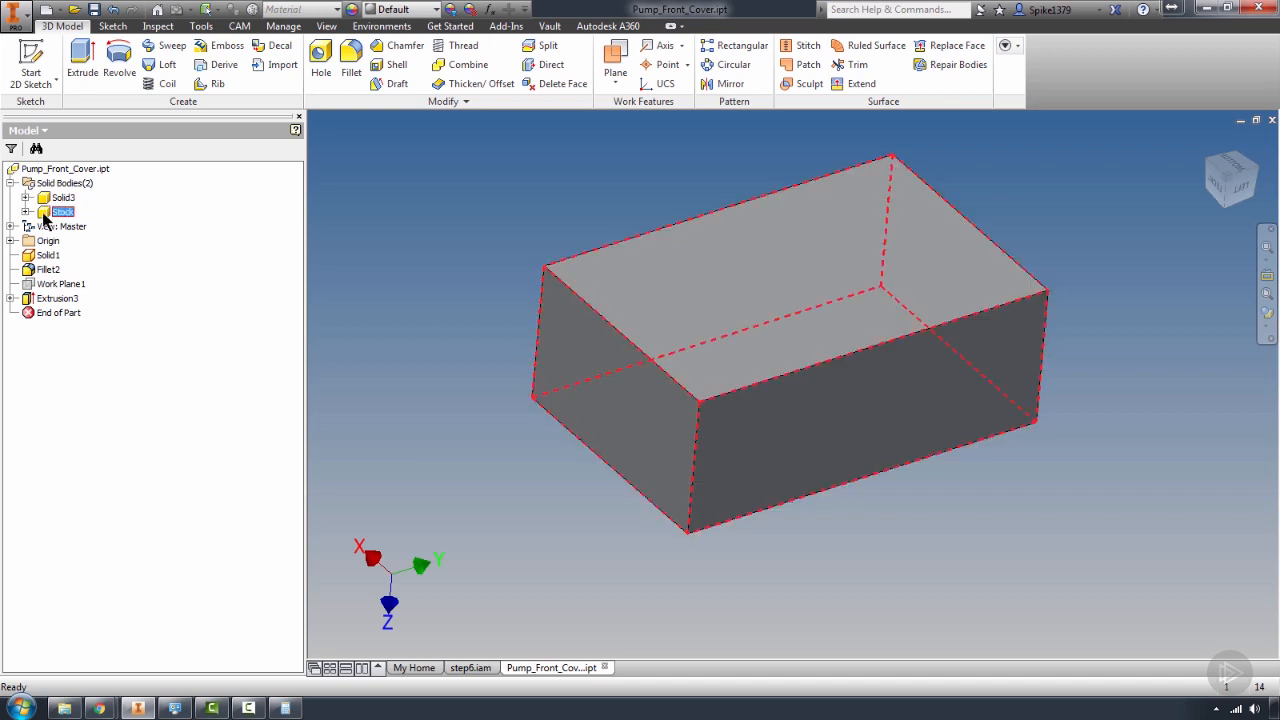
Step: Hide the Stock body to inspect the cover inside it, and make Stock visible again
middle_drag(722, 293, 657, 319)
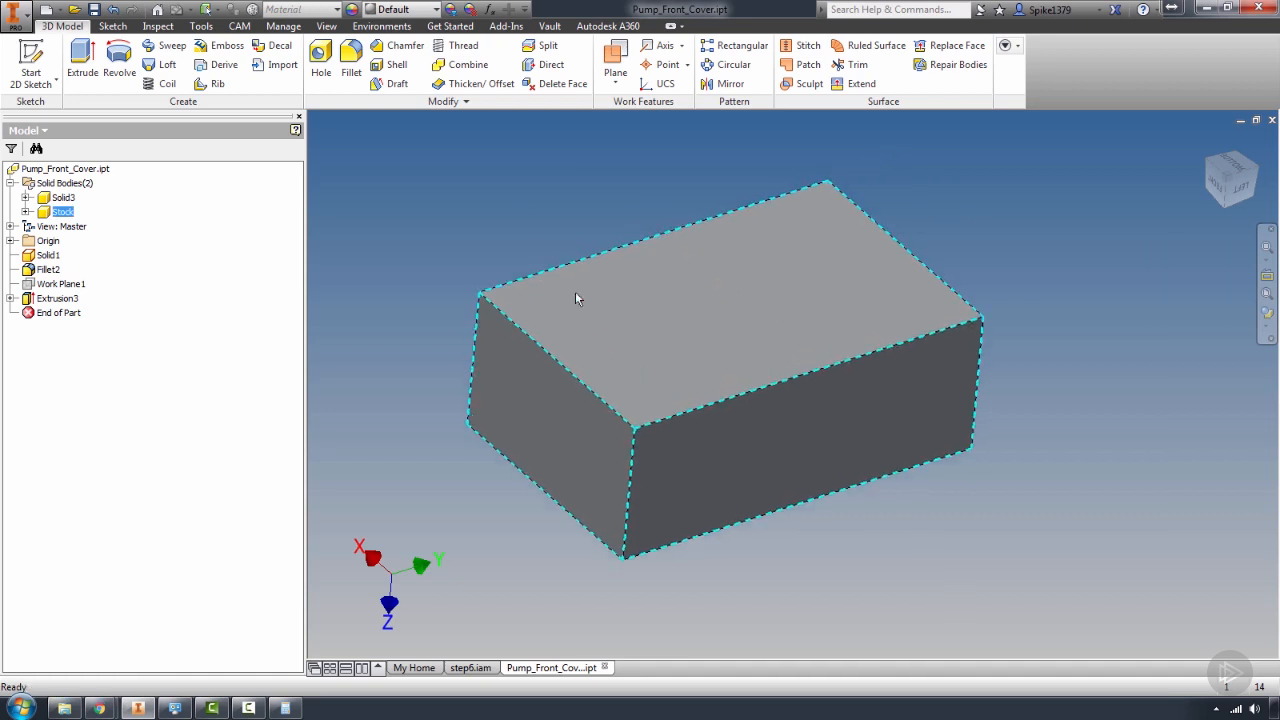
right_click(45, 213)
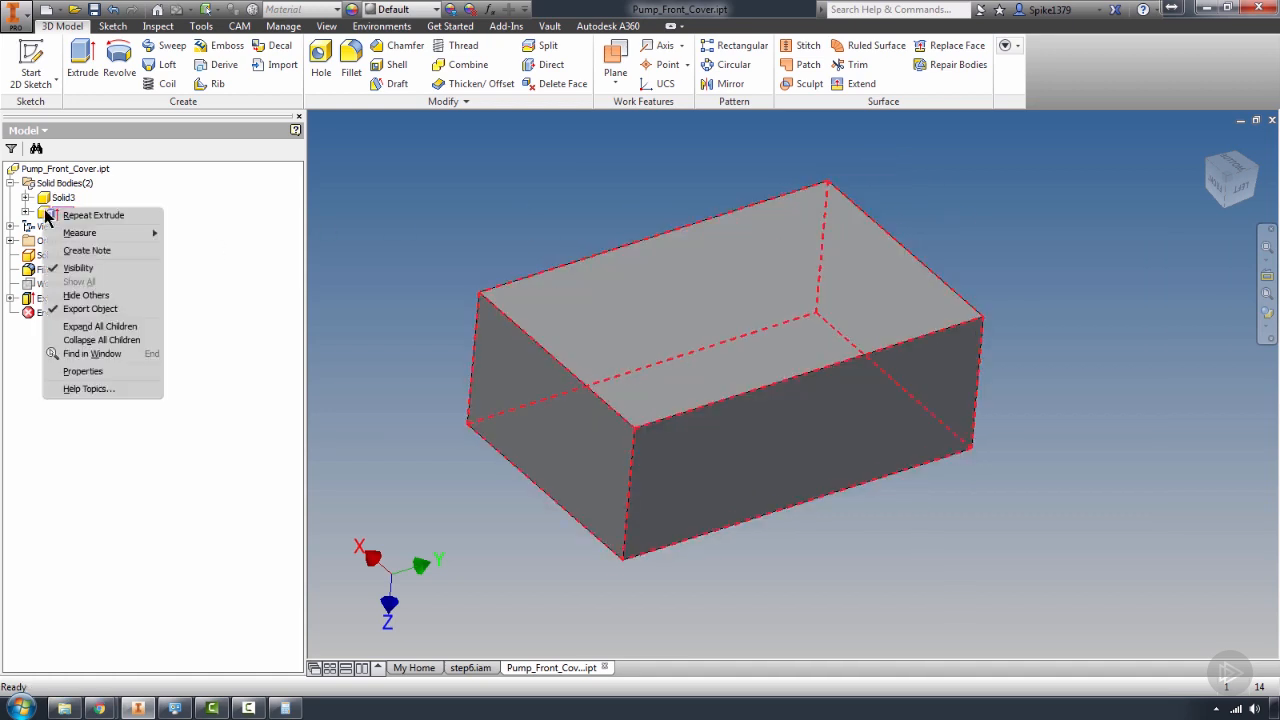
click(60, 269)
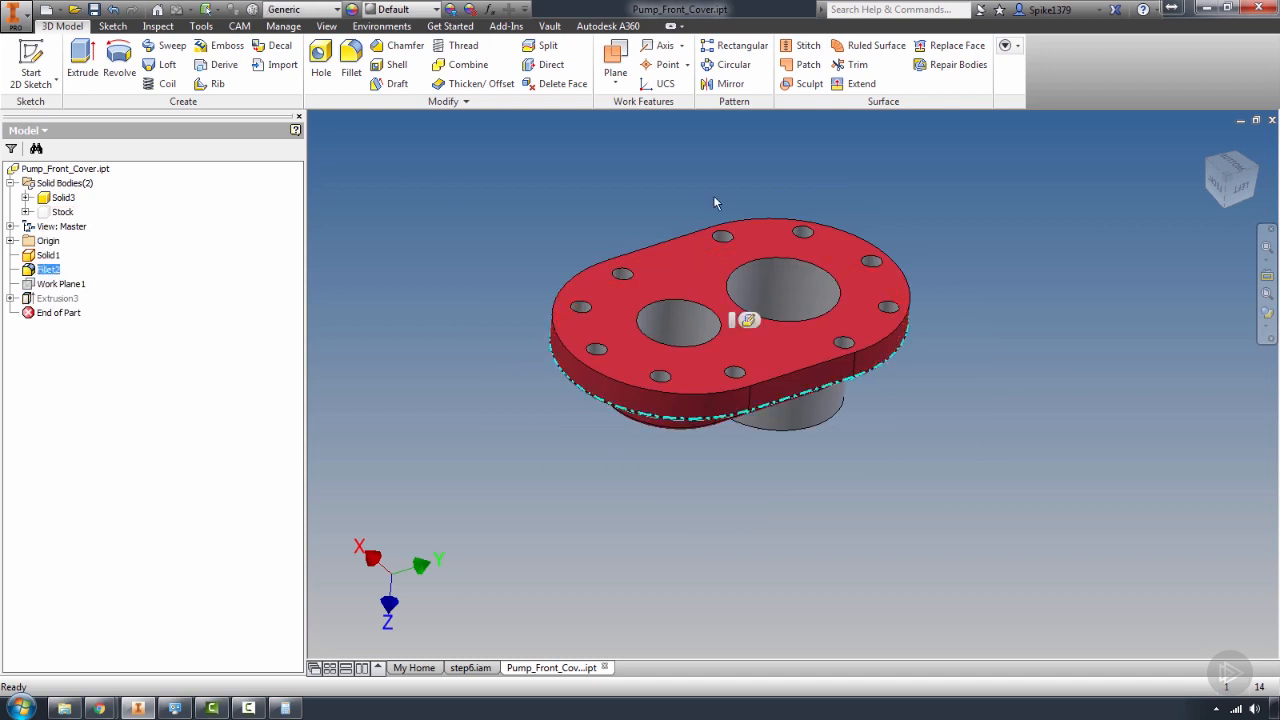
click(52, 213)
right_click(52, 213)
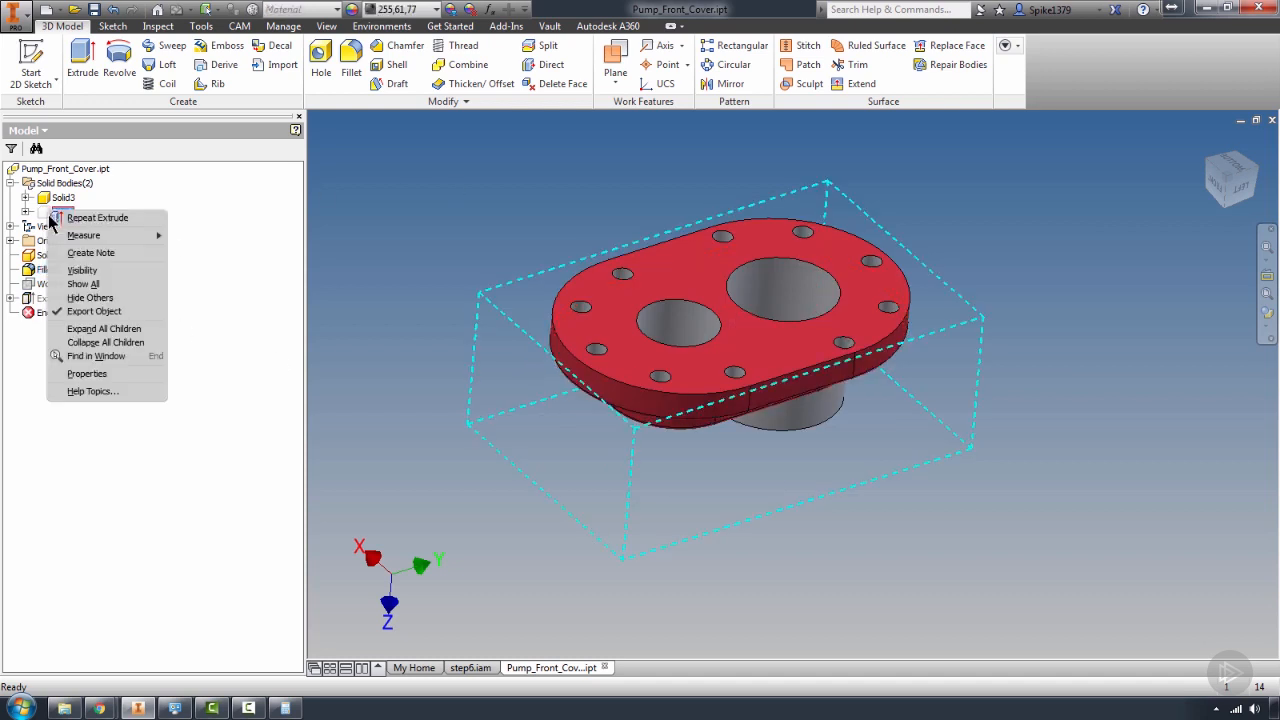
click(68, 269)
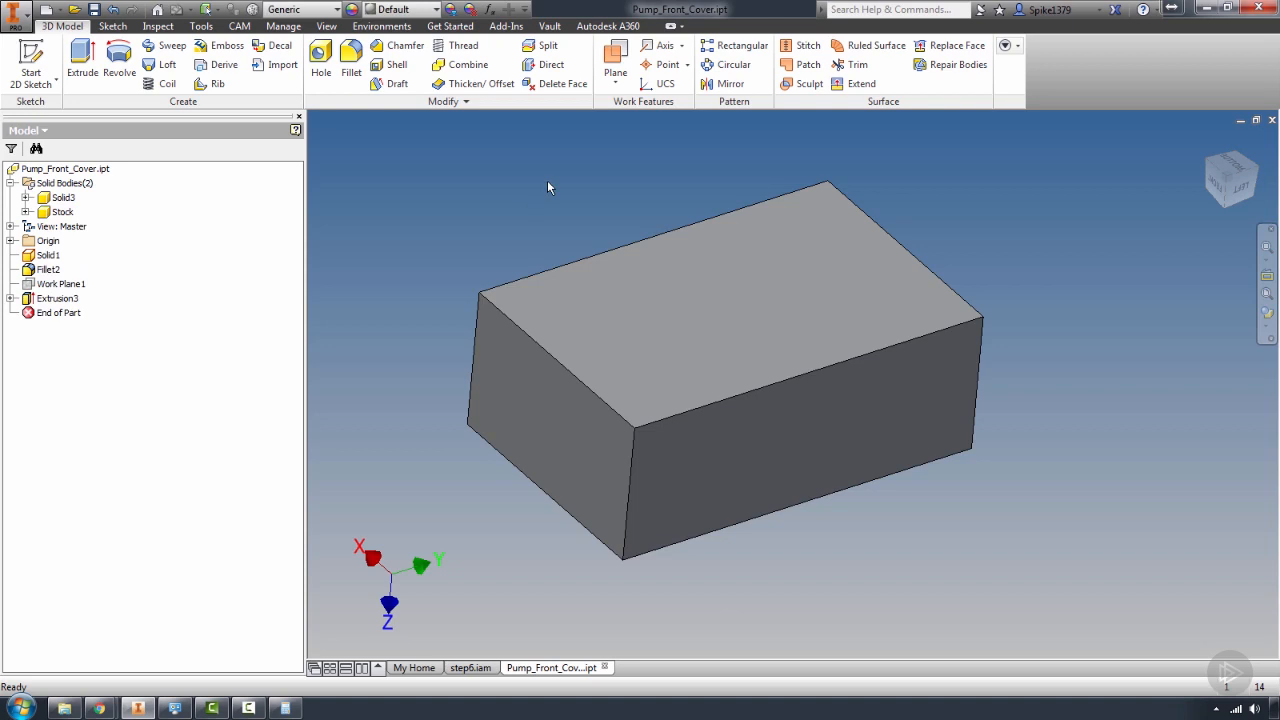